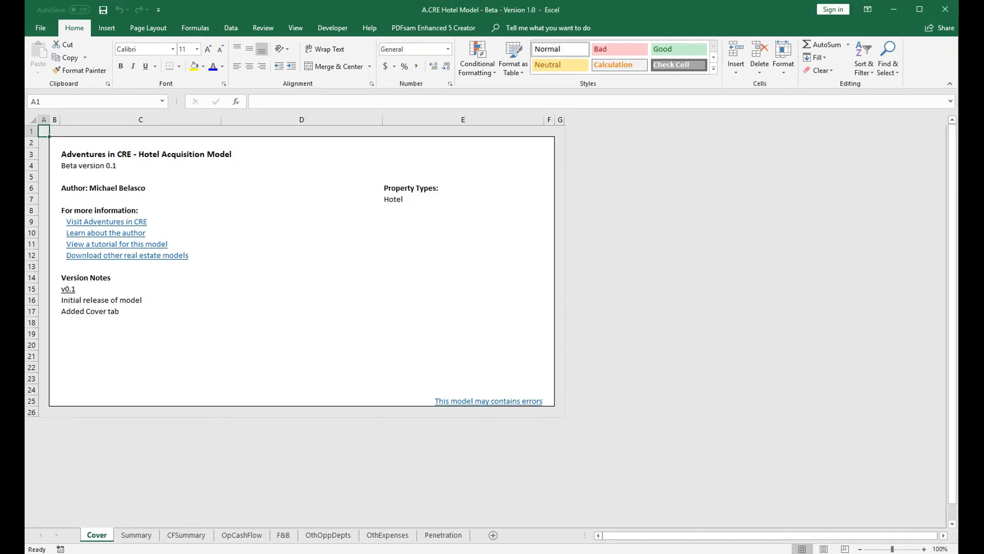
# Switch to the Penetration Analysis sheet and locate the Hotel 1 through Total Available Rooms labels
pyautogui.hotkey('ctrl', 'pagedown')
pyautogui.hotkey('ctrl', 'pagedown')
pyautogui.hotkey('ctrl', 'pagedown')
pyautogui.hotkey('ctrl', 'pagedown')
pyautogui.hotkey('ctrl', 'pagedown')
pyautogui.hotkey('ctrl', 'pagedown')
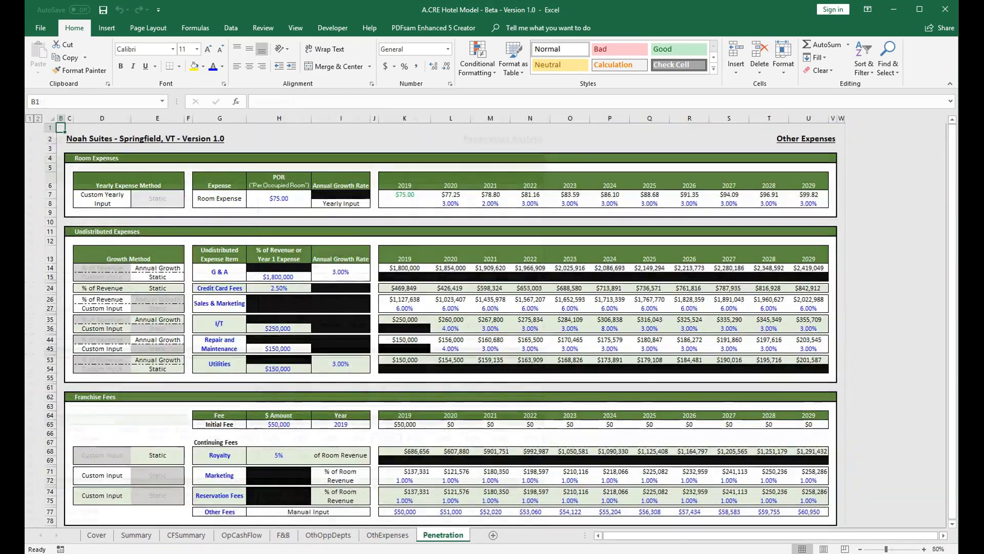
pyautogui.hotkey('ctrl', 'pagedown')
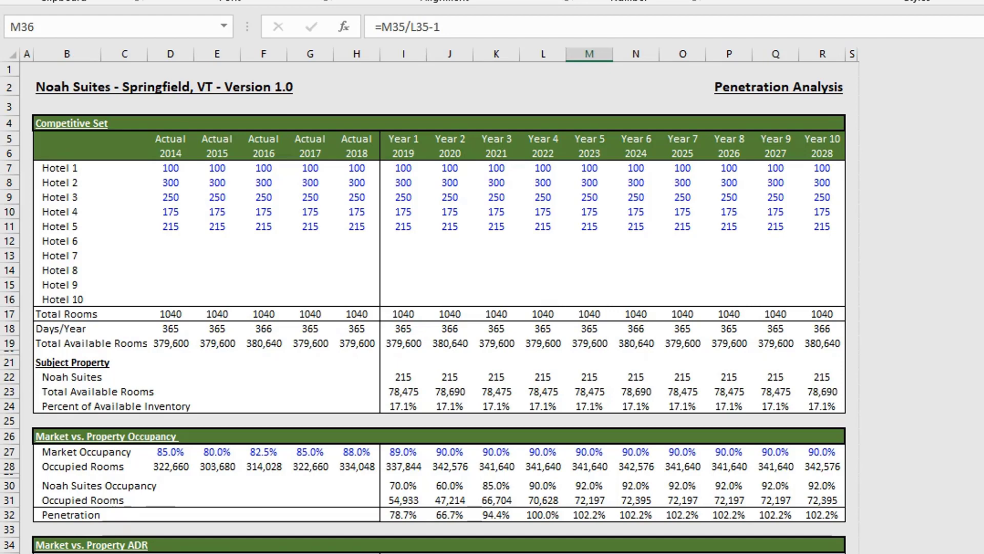
pyautogui.press('Up')
pyautogui.press('Up')
pyautogui.press('Up')
pyautogui.press('Up')
pyautogui.hotkey('ctrl', 'Left')
pyautogui.hotkey('ctrl', 'Left')
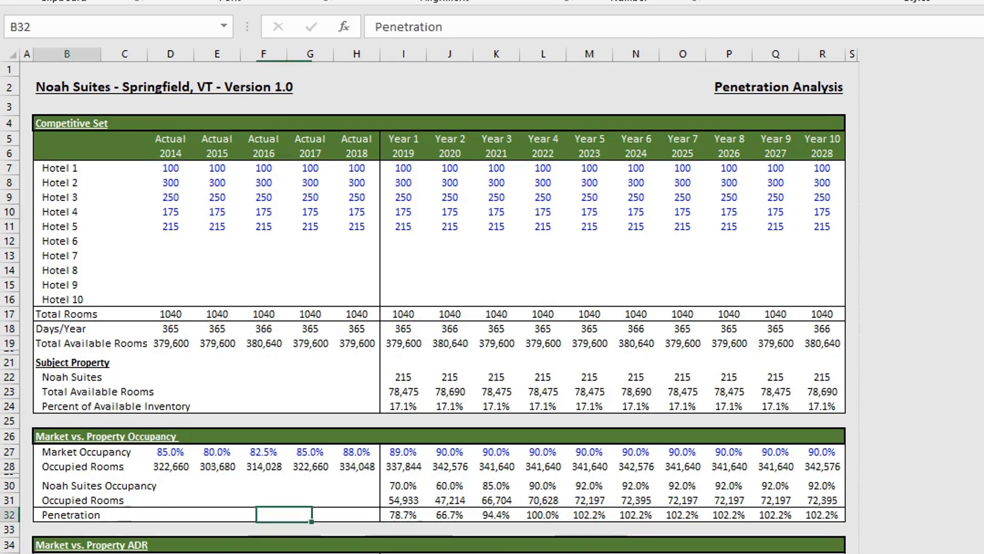
pyautogui.press('Up')
pyautogui.press('Up')
pyautogui.press('Up')
pyautogui.press('Up')
pyautogui.press('Up')
pyautogui.press('Up')
pyautogui.press('Up')
pyautogui.press('Up')
pyautogui.press('Up')
pyautogui.press('Up')
pyautogui.press('Up')
pyautogui.press('Up')
pyautogui.press('Up')
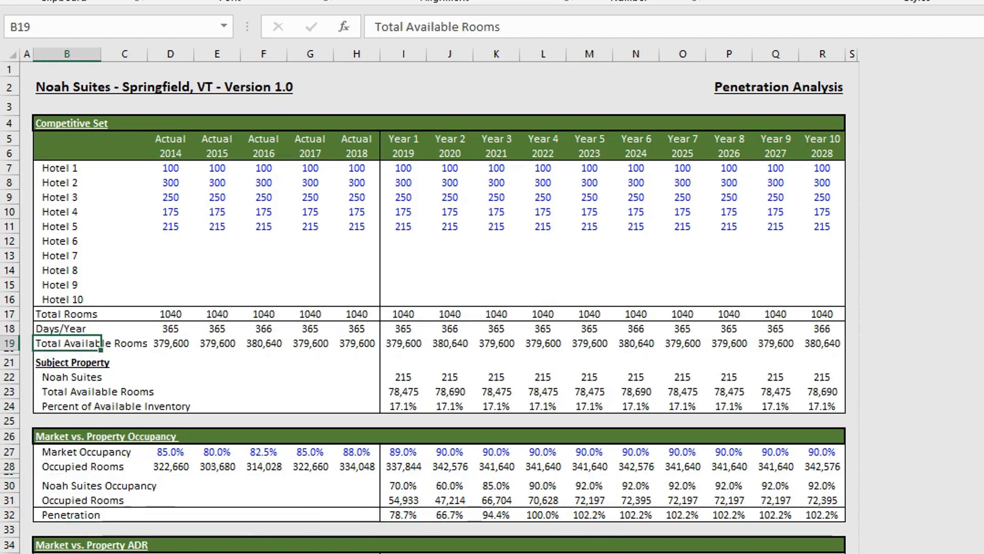
pyautogui.hotkey('ctrl', 'Up')
pyautogui.hotkey('ctrl', 'Down')
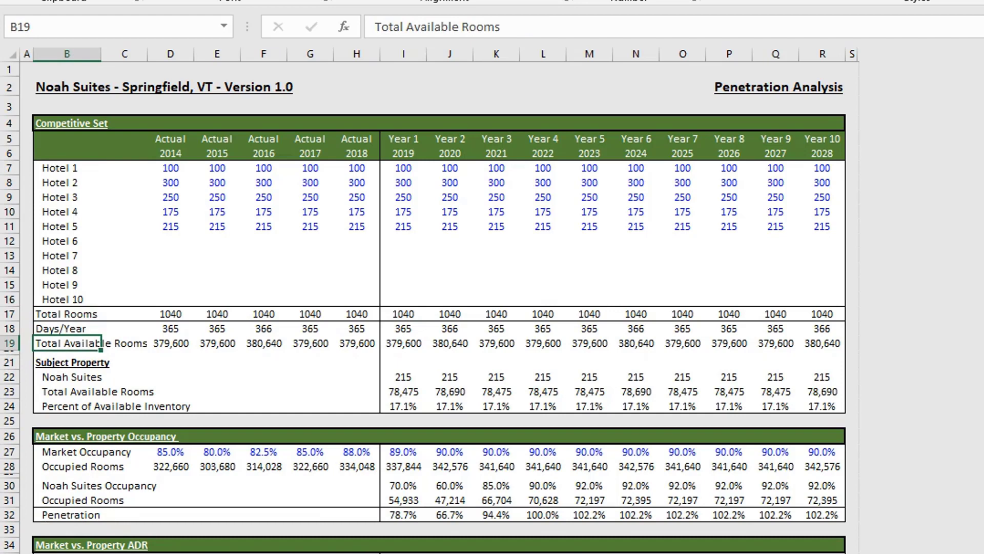
# Review the yearly room counts for Hotel 4 and Hotel 5 from 2014 to 2028
pyautogui.press('Up')
pyautogui.press('Up')
pyautogui.press('Up')
pyautogui.press('Up')
pyautogui.press('Up')
pyautogui.press('Up')
pyautogui.press('Up')
pyautogui.press('Up')
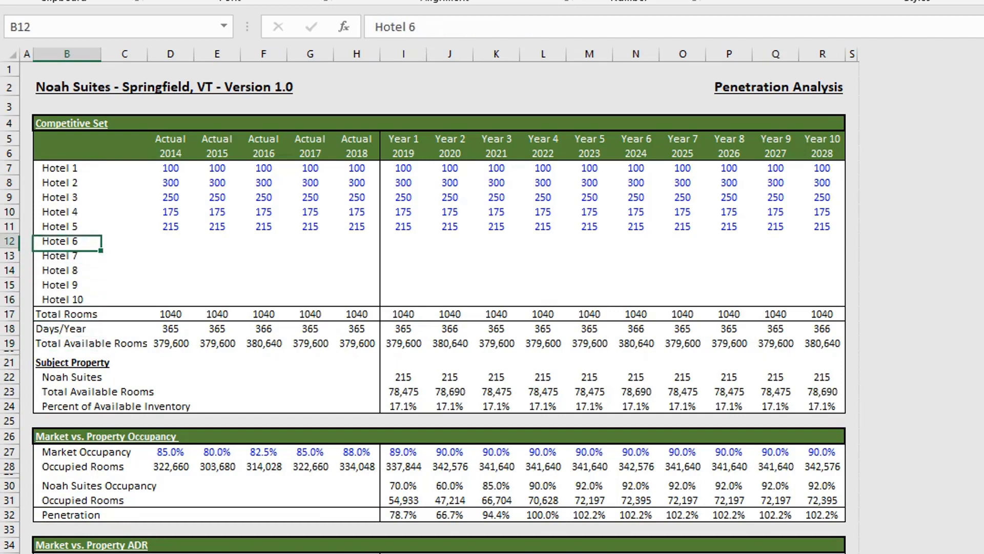
pyautogui.press('Right')
pyautogui.press('Right')
pyautogui.press('Right')
pyautogui.press('Right')
pyautogui.press('Right')
pyautogui.press('Right')
pyautogui.press('Right')
pyautogui.press('Right')
pyautogui.press('Right')
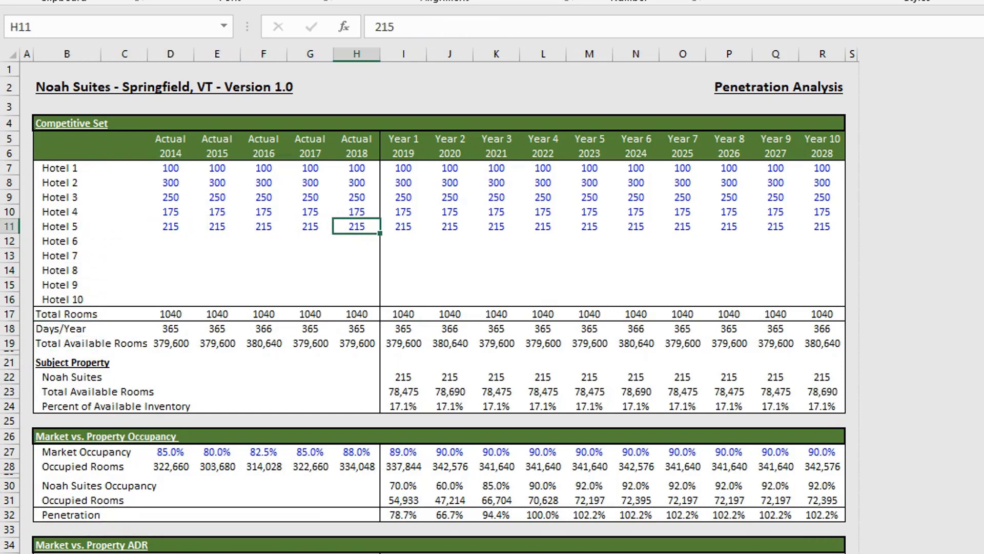
pyautogui.press('Left')
pyautogui.press('Left')
pyautogui.press('Left')
pyautogui.press('Left')
pyautogui.press('Left')
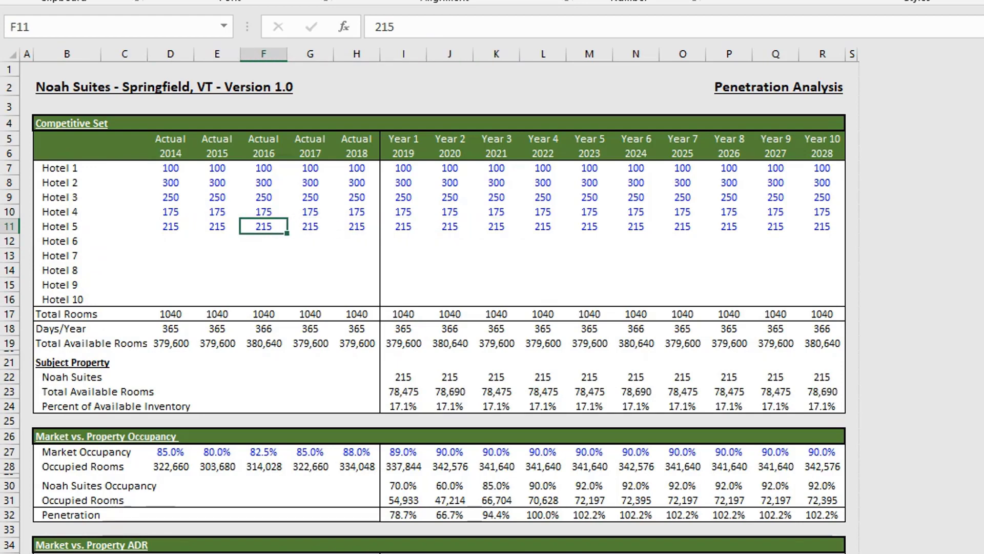
pyautogui.press('Right')
pyautogui.press('Right')
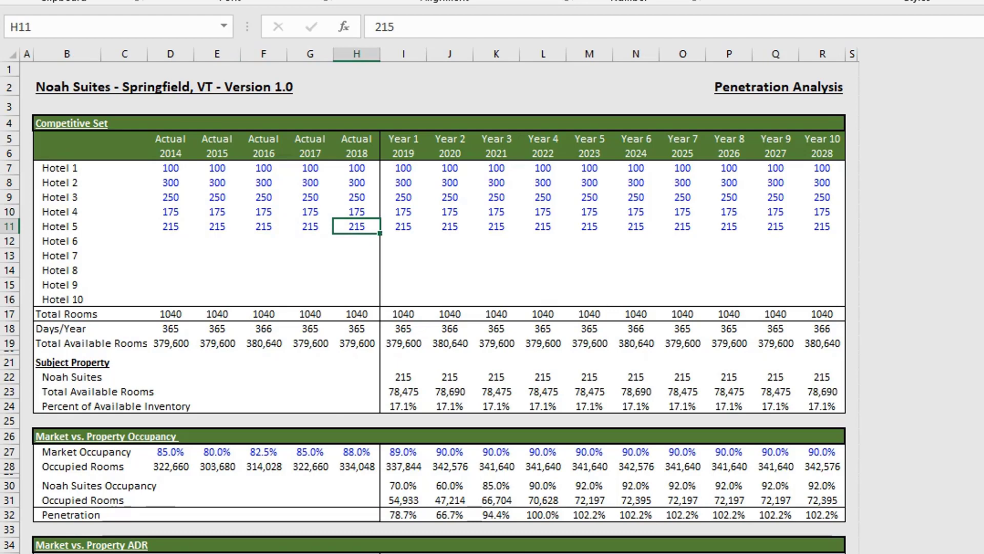
pyautogui.press('Right')
pyautogui.press('Right')
pyautogui.press('Right')
pyautogui.press('Up')
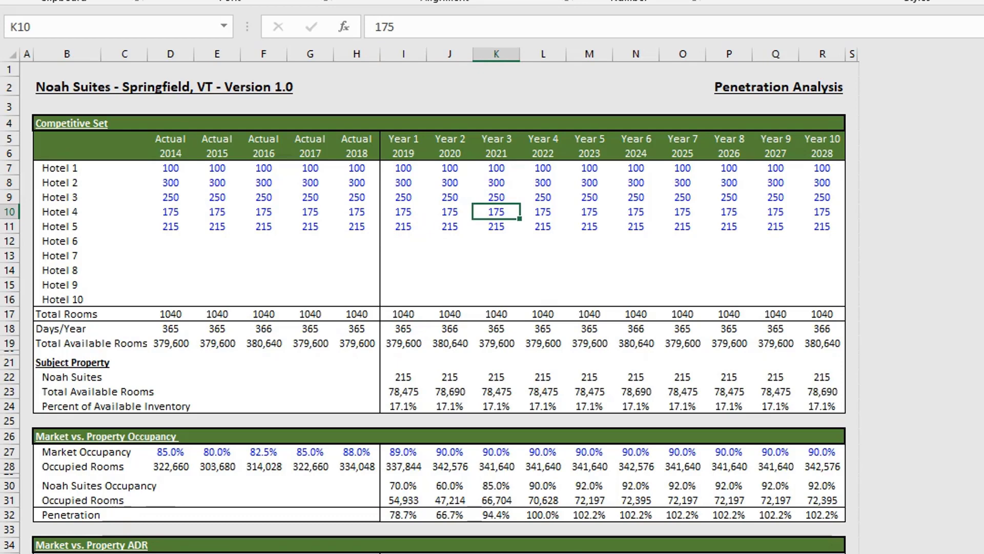
pyautogui.press('Left')
pyautogui.press('Left')
pyautogui.press('Left')
pyautogui.press('Left')
pyautogui.press('Left')
pyautogui.press('Left')
pyautogui.press('Left')
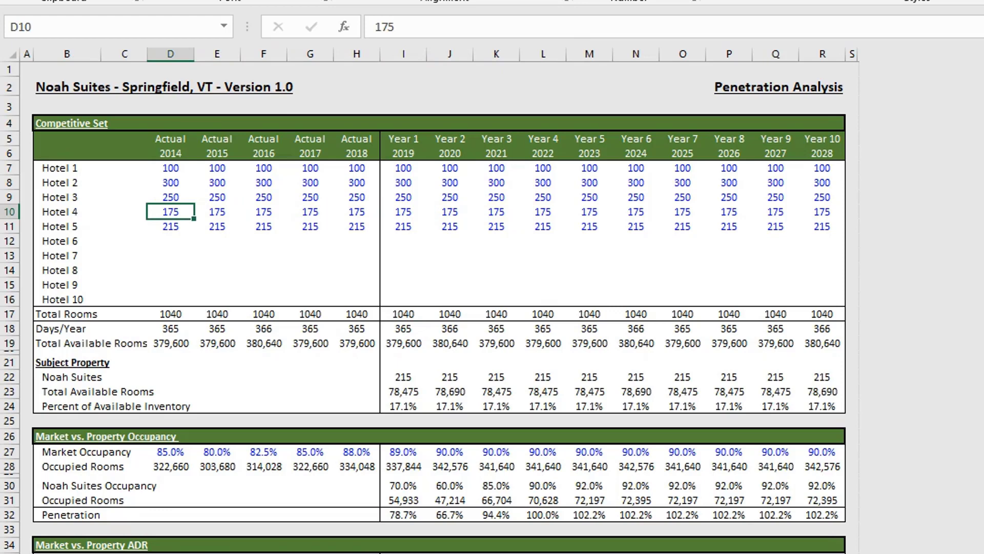
pyautogui.press('Right')
pyautogui.press('Right')
pyautogui.press('Right')
pyautogui.press('Right')
pyautogui.hotkey('ctrl', 'Right')
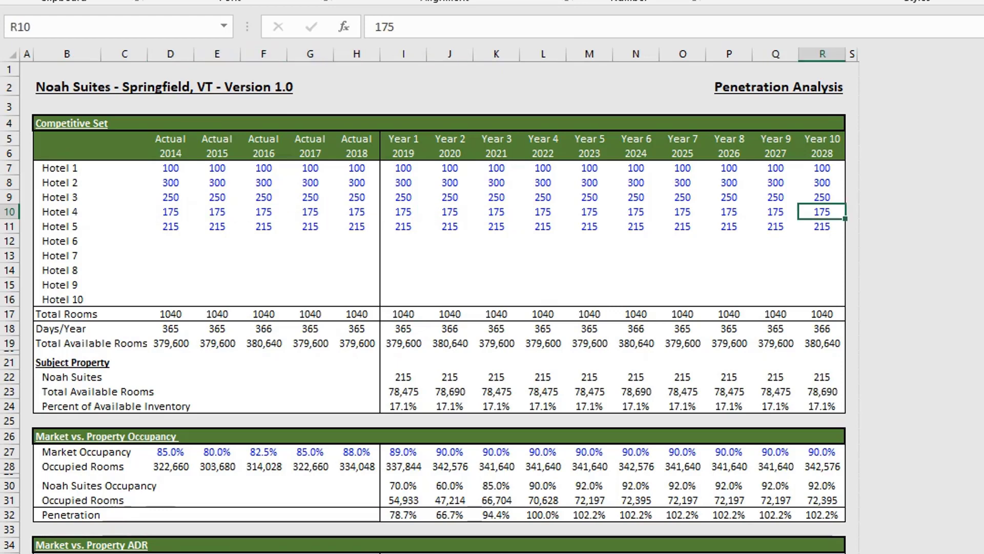
pyautogui.hotkey('ctrl', 'Left')
pyautogui.press('Down')
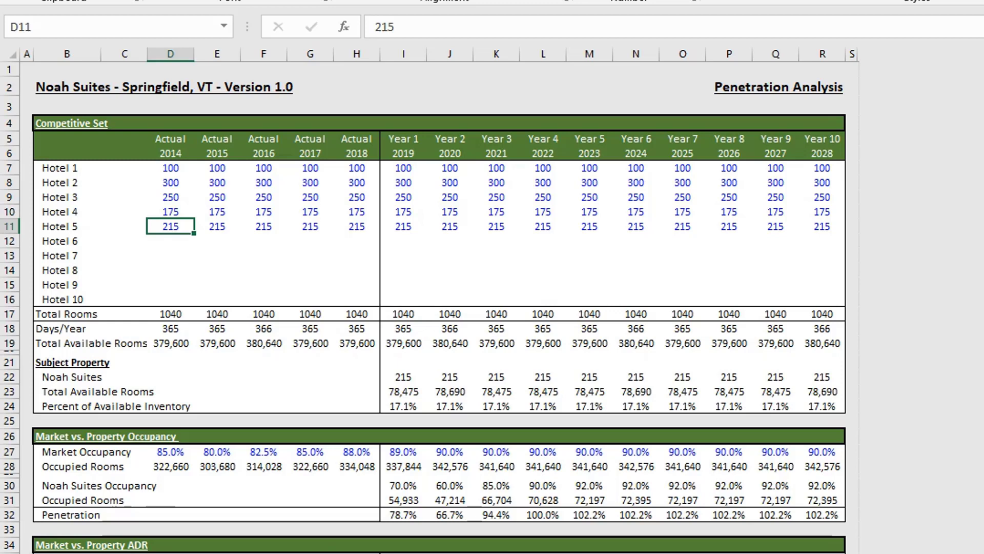
pyautogui.press('Left')
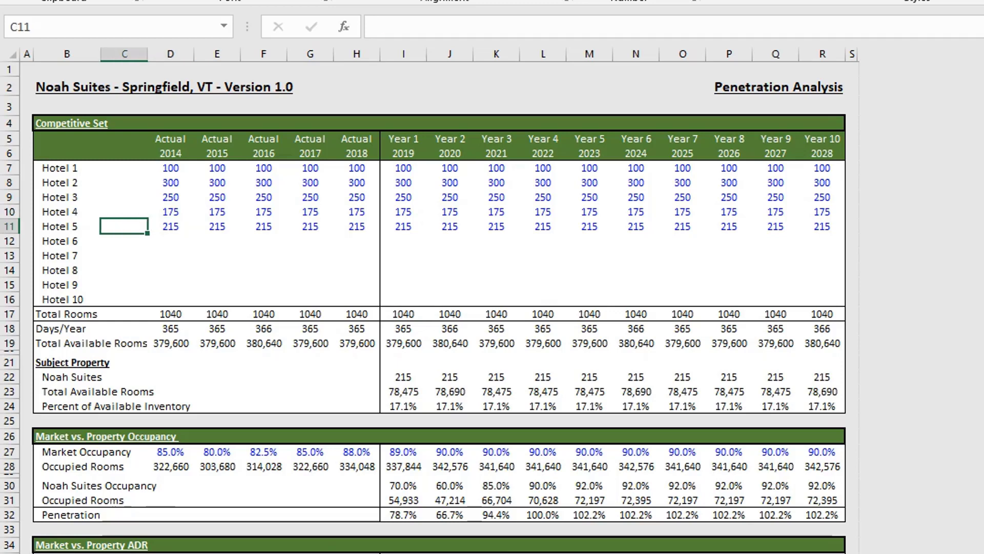
pyautogui.press('Right')
pyautogui.hotkey('ctrl', 'Down')
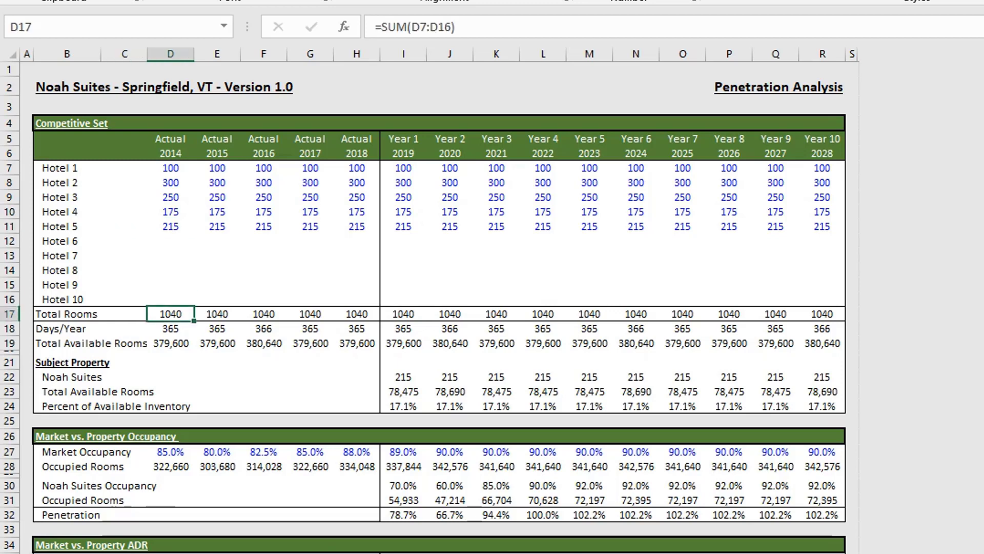
pyautogui.press('Down')
pyautogui.press('Right')
pyautogui.press('Right')
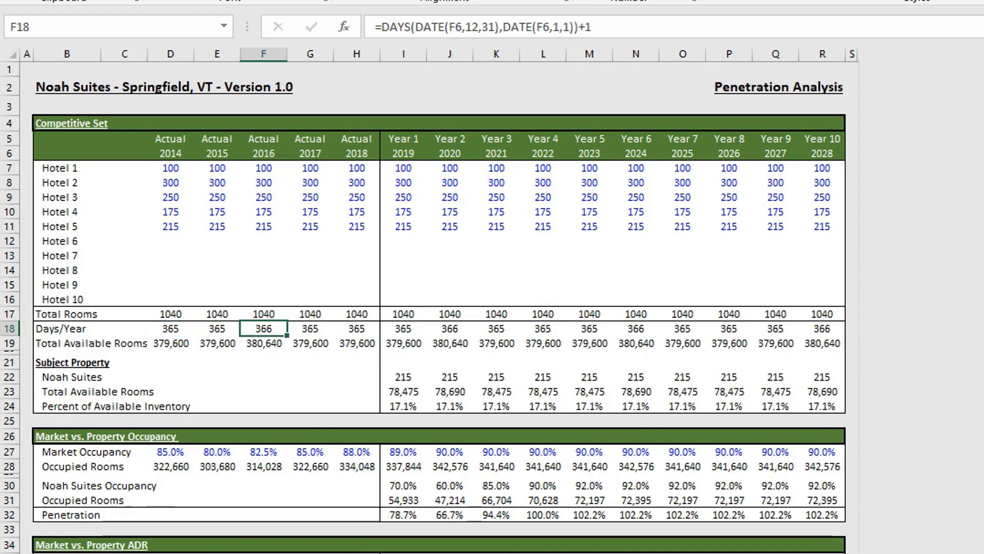
pyautogui.press('Down')
pyautogui.press('Left')
pyautogui.press('Left')
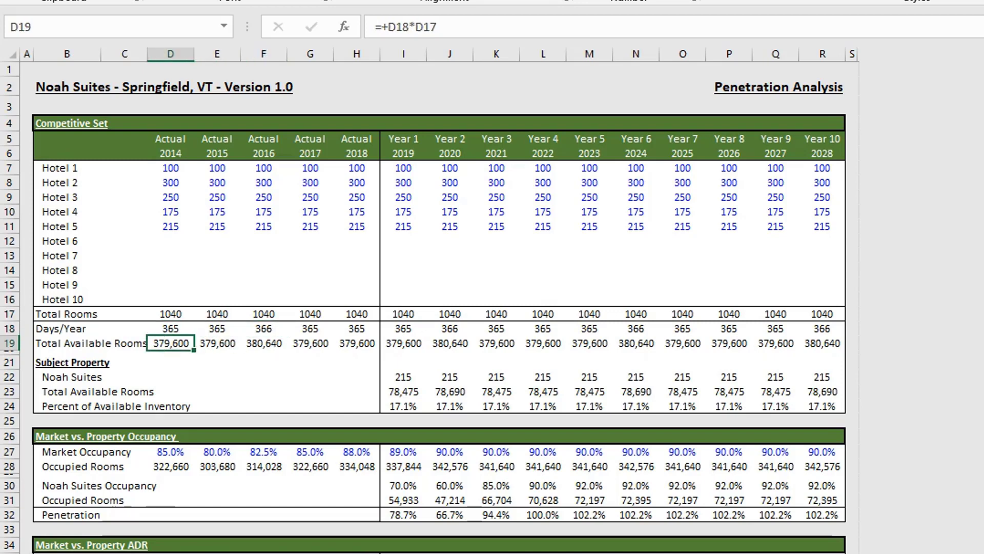
pyautogui.hotkey('ctrl', 'Right')
pyautogui.press('Left')
pyautogui.press('Left')
pyautogui.press('Left')
pyautogui.press('Left')
pyautogui.press('Left')
pyautogui.press('Left')
pyautogui.press('Left')
pyautogui.press('Left')
pyautogui.press('Left')
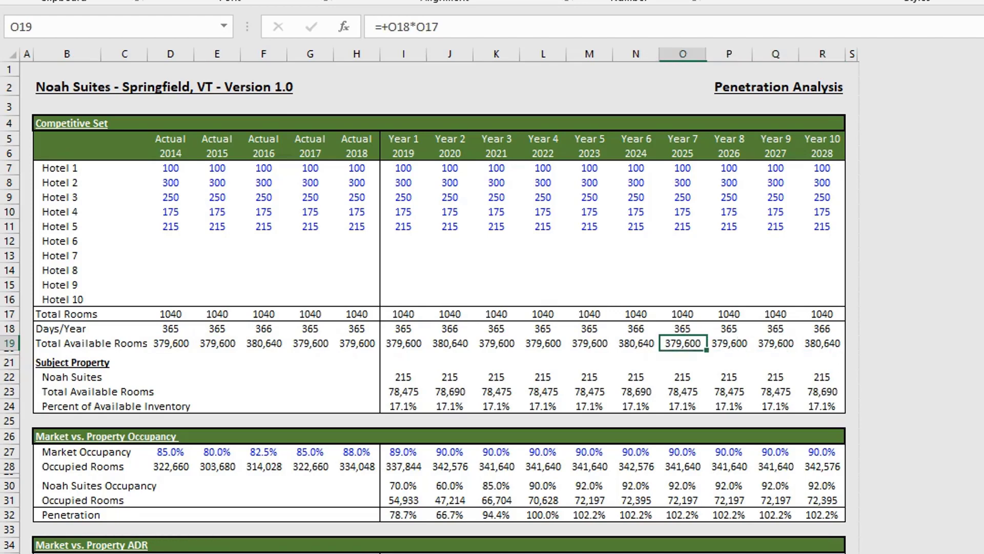
pyautogui.press('Down')
pyautogui.press('Down')
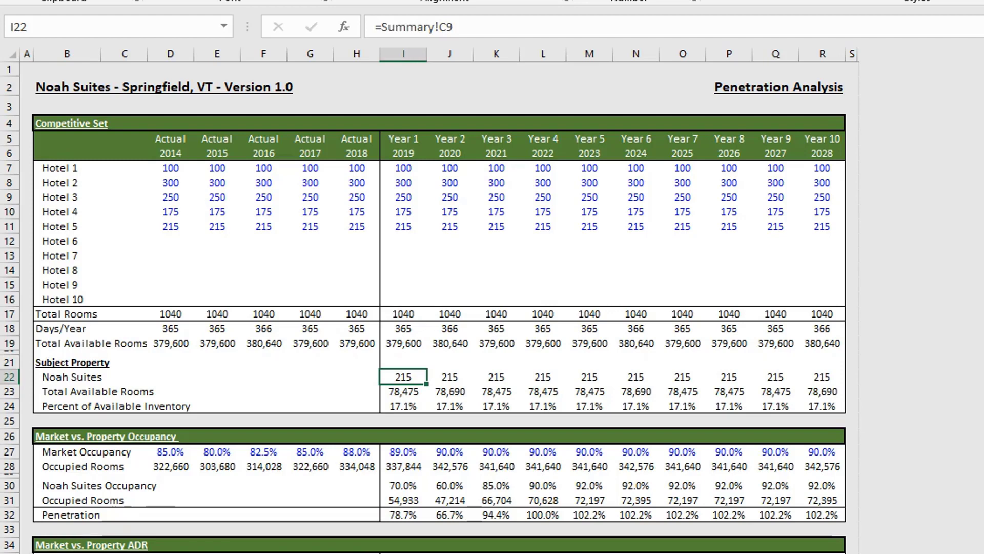
pyautogui.press('Down')
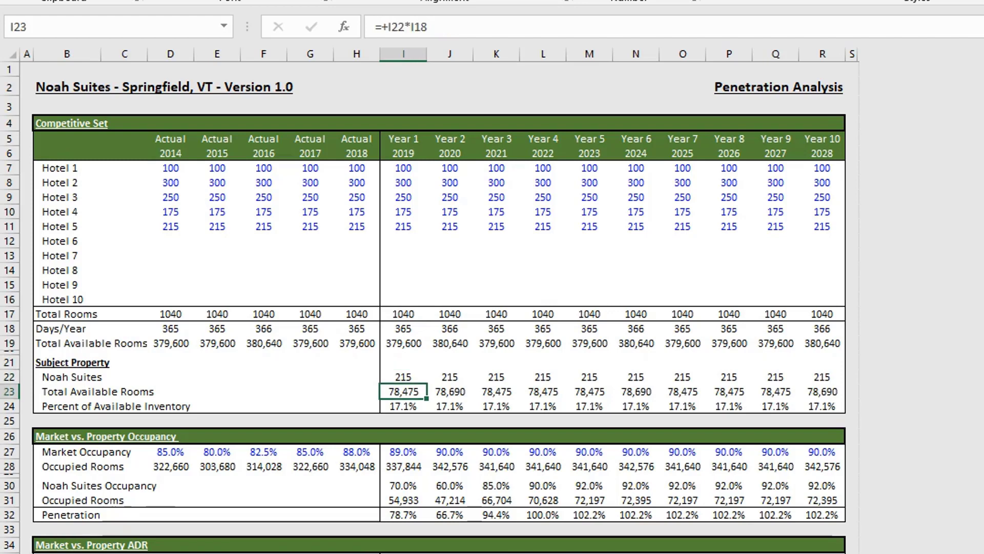
pyautogui.press('F2')
pyautogui.press('Return')
pyautogui.press('F2')
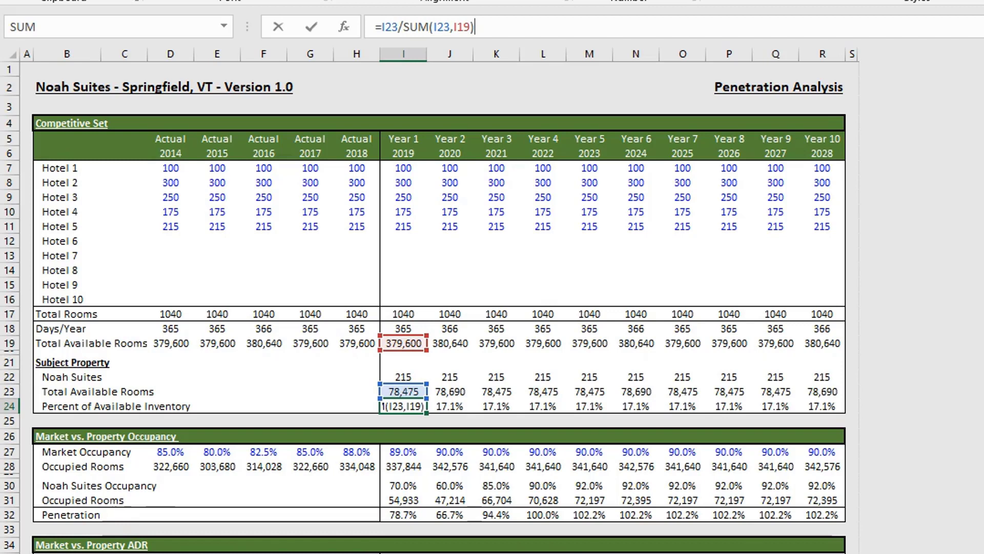
pyautogui.press('Escape')
pyautogui.click(822, 405)
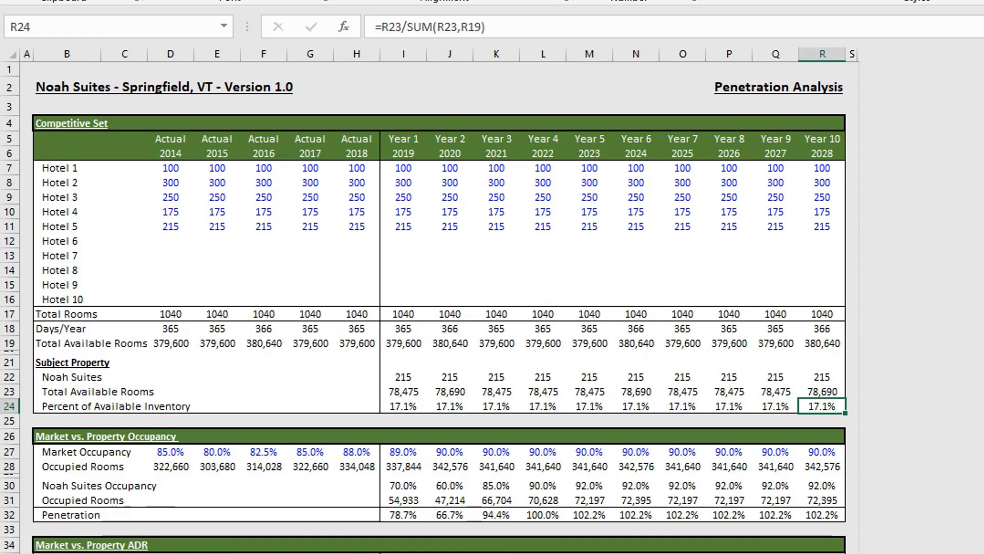
pyautogui.click(822, 452)
pyautogui.hotkey('ctrl', 'Left')
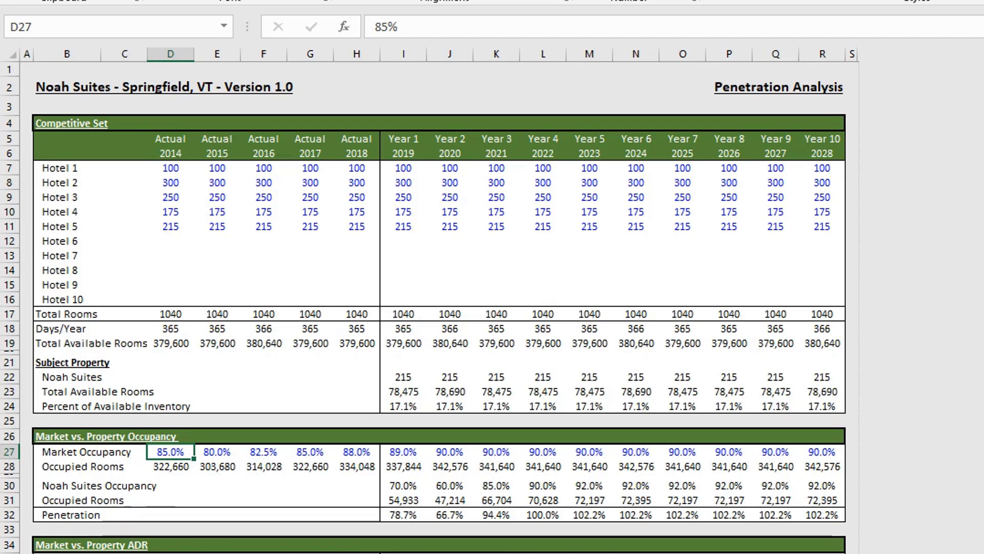
# Enter market occupancy for 2014–2018 as 68%, 68%, 65%, 70% and 70%
pyautogui.press('Right')
pyautogui.press('Right')
pyautogui.press('Right')
pyautogui.press('Right')
pyautogui.press('Right')
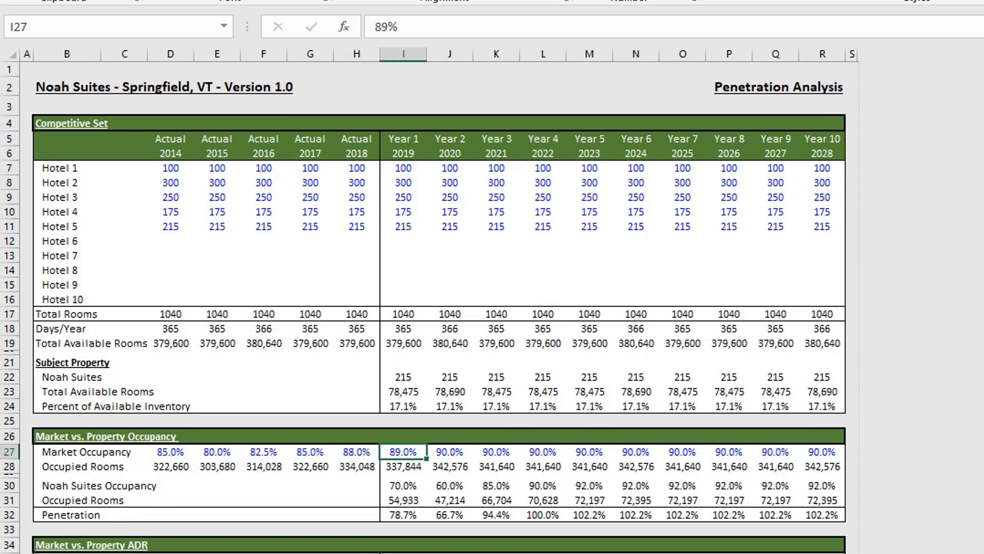
pyautogui.press('Left')
pyautogui.press('Left')
pyautogui.press('Left')
pyautogui.press('Left')
pyautogui.press('Left')
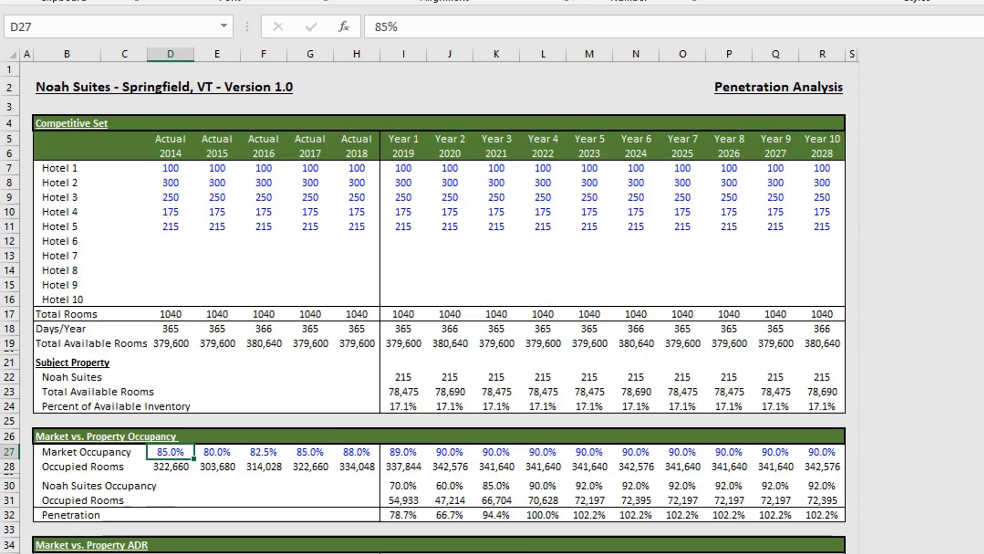
pyautogui.write('68%')
pyautogui.press('Return')
pyautogui.press('Up')
pyautogui.press('Right')
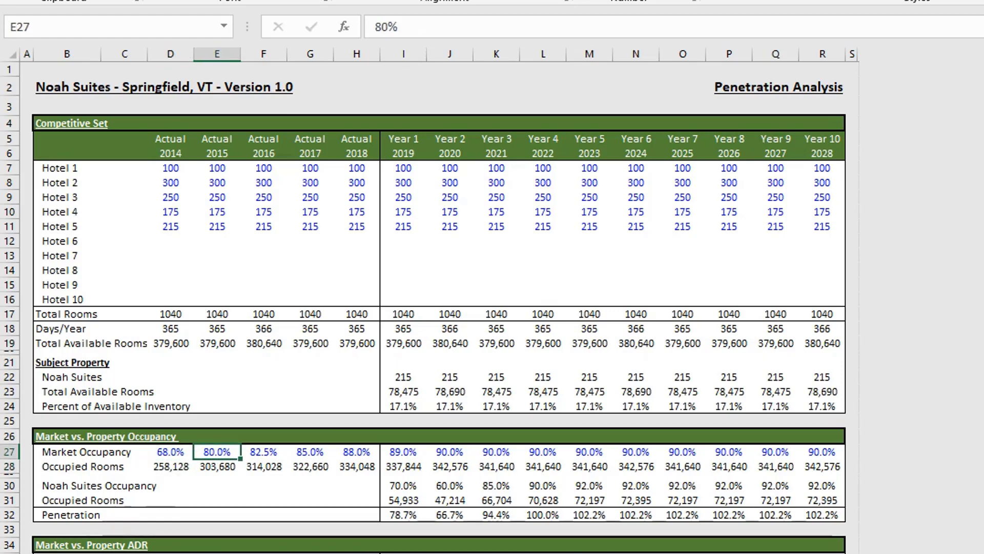
pyautogui.write('68%')
pyautogui.press('Return')
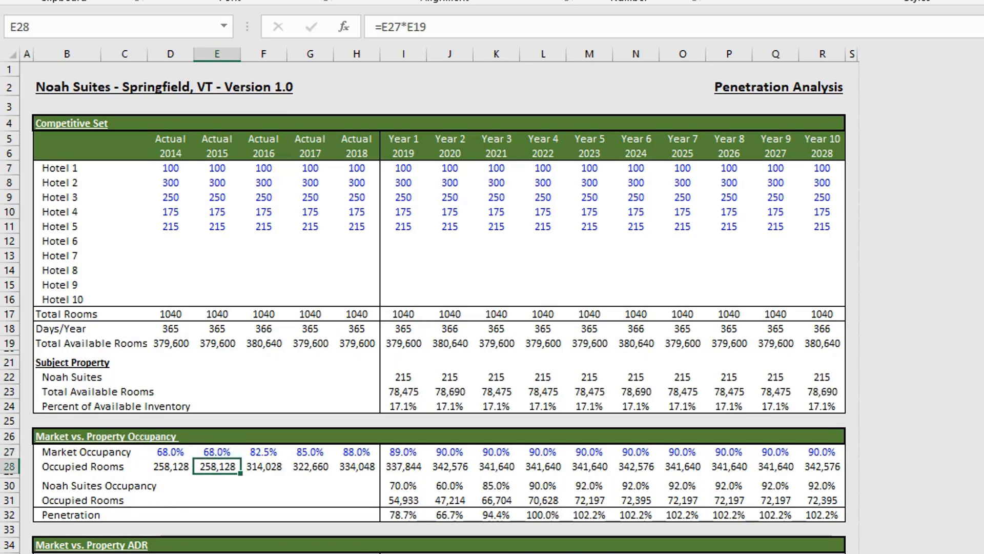
pyautogui.press('Up')
pyautogui.press('Right')
pyautogui.write('65%')
pyautogui.press('Return')
pyautogui.press('Up')
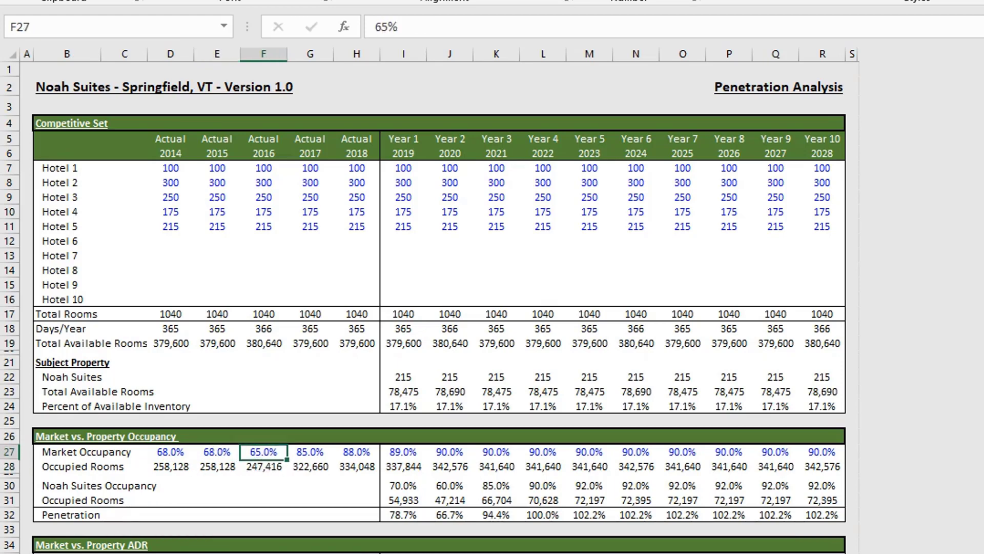
pyautogui.press('Right')
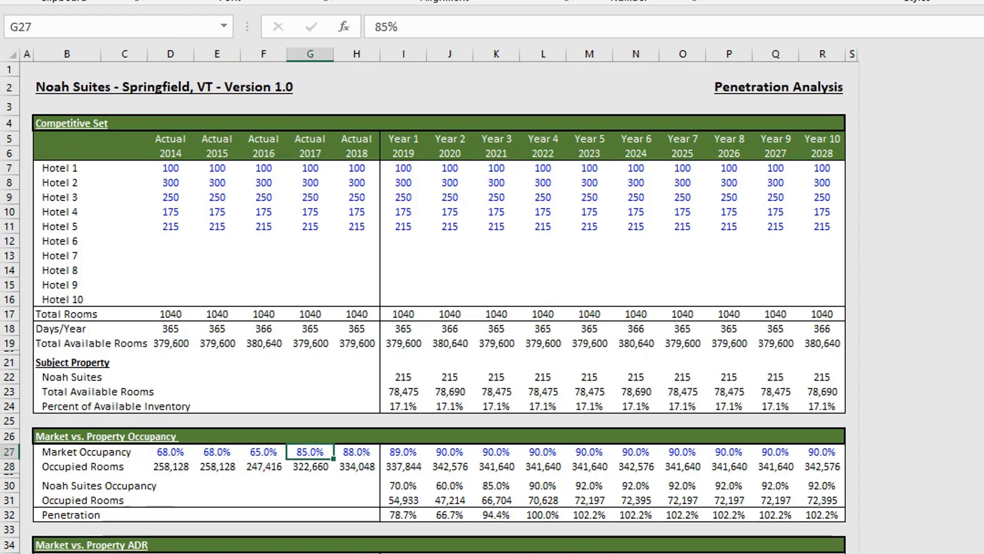
pyautogui.write('70%')
pyautogui.press('Return')
pyautogui.press('Up')
pyautogui.press('Right')
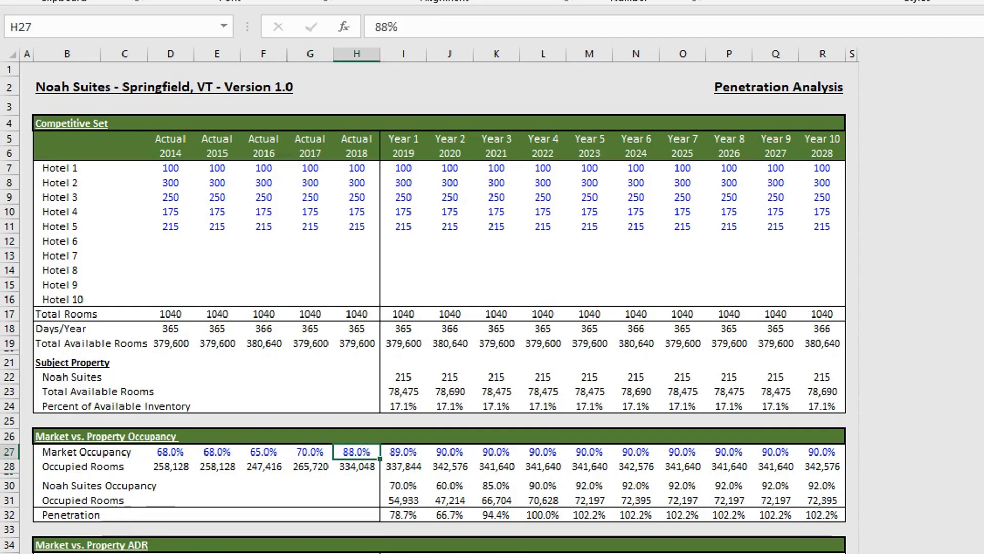
pyautogui.write('70%')
pyautogui.press('Return')
# Enter 75% for 2019, 76% for 2020, and 77% for 2021 copied through 2028
pyautogui.press('Up')
pyautogui.press('Right')
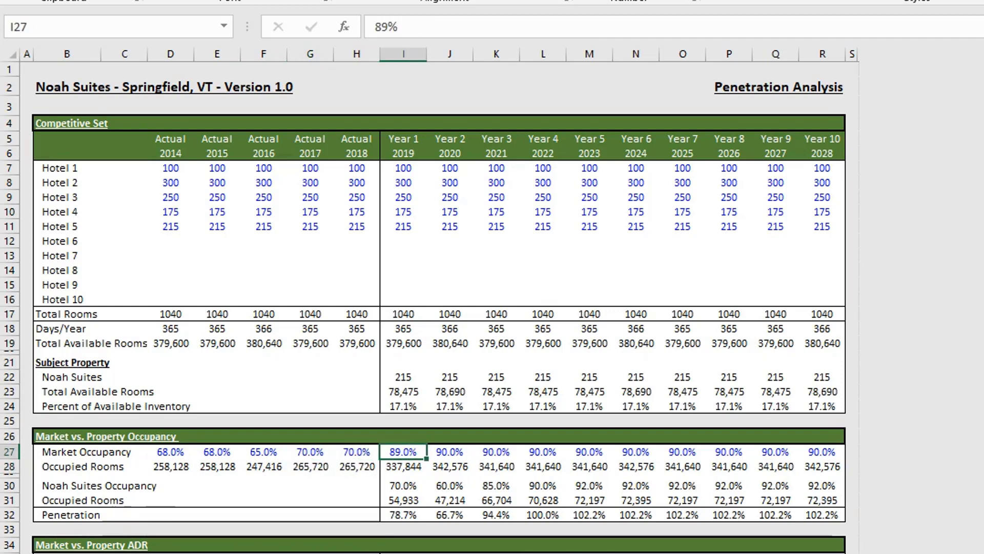
pyautogui.write('75%')
pyautogui.press('Return')
pyautogui.press('Up')
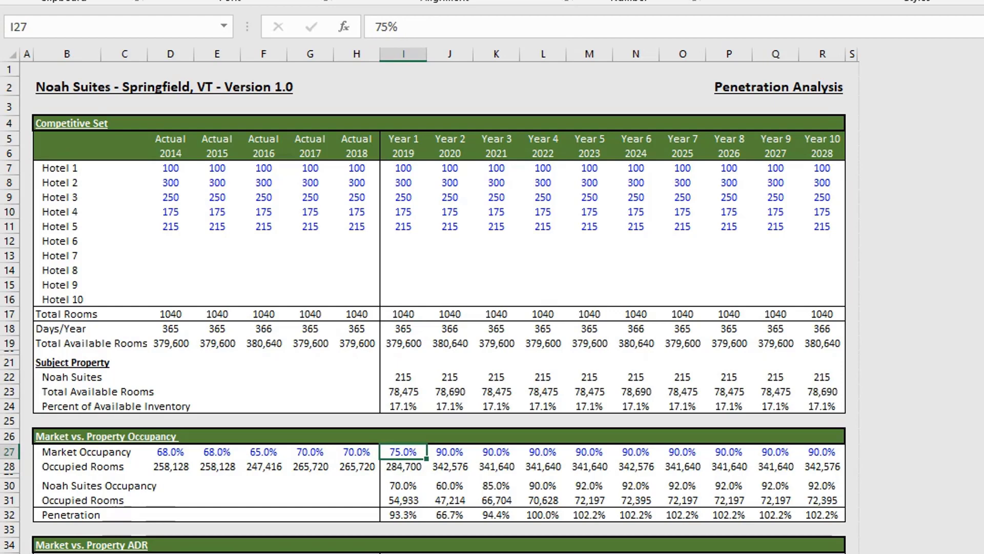
pyautogui.press('Right')
pyautogui.write('76%')
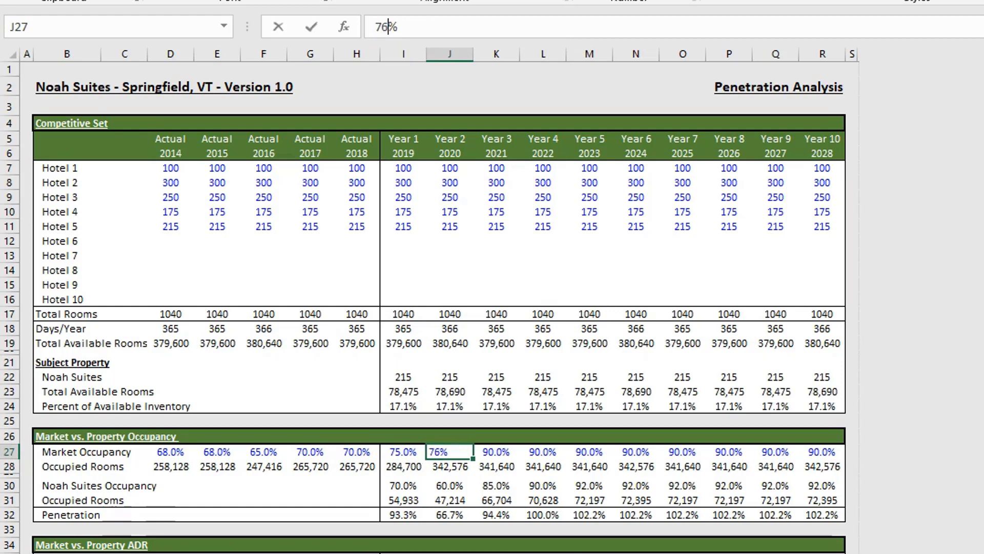
pyautogui.press('Return')
pyautogui.press('Up')
pyautogui.press('Right')
pyautogui.write('77%')
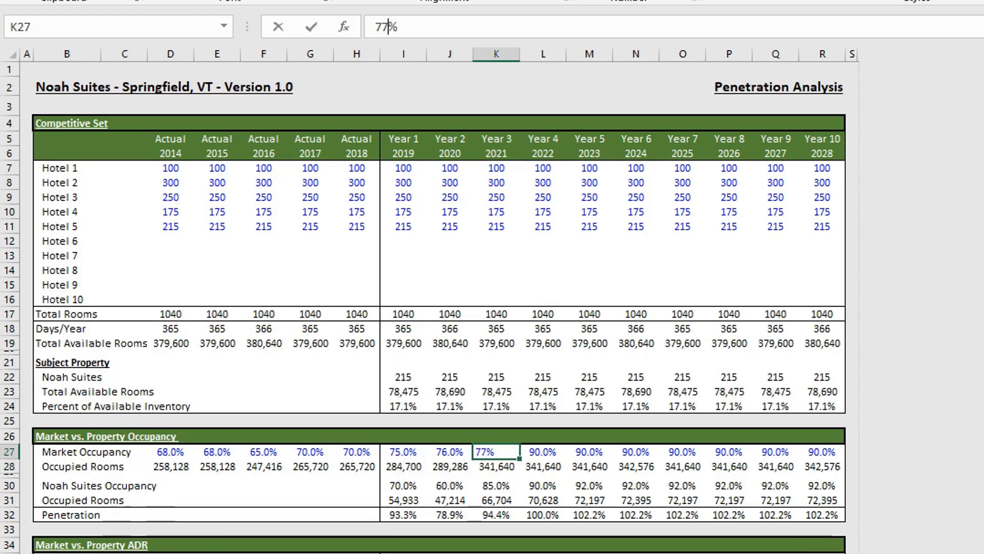
pyautogui.press('Return')
pyautogui.press('Up')
pyautogui.hotkey('ctrl', 'c')
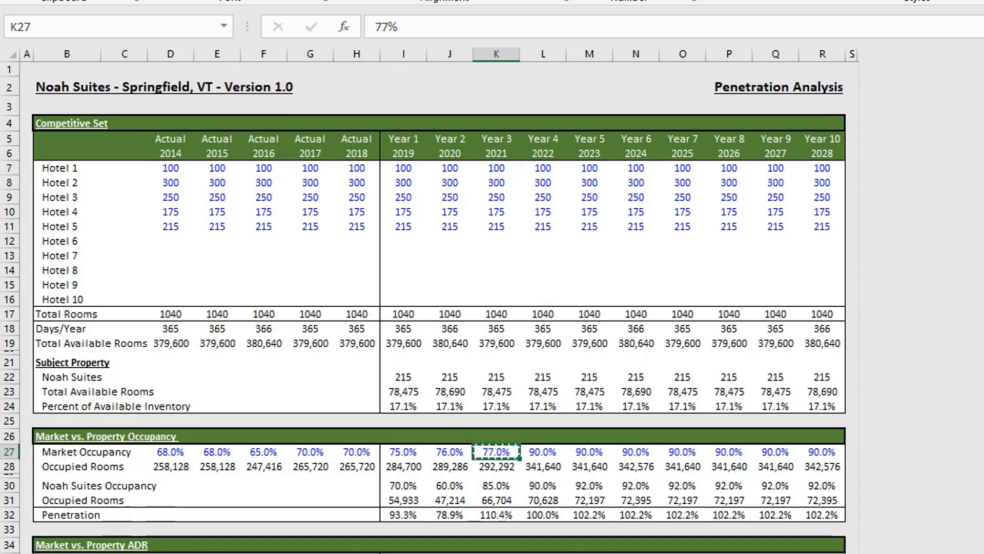
pyautogui.hotkey('ctrl', 'shift', 'Right')
pyautogui.hotkey('ctrl', 'v')
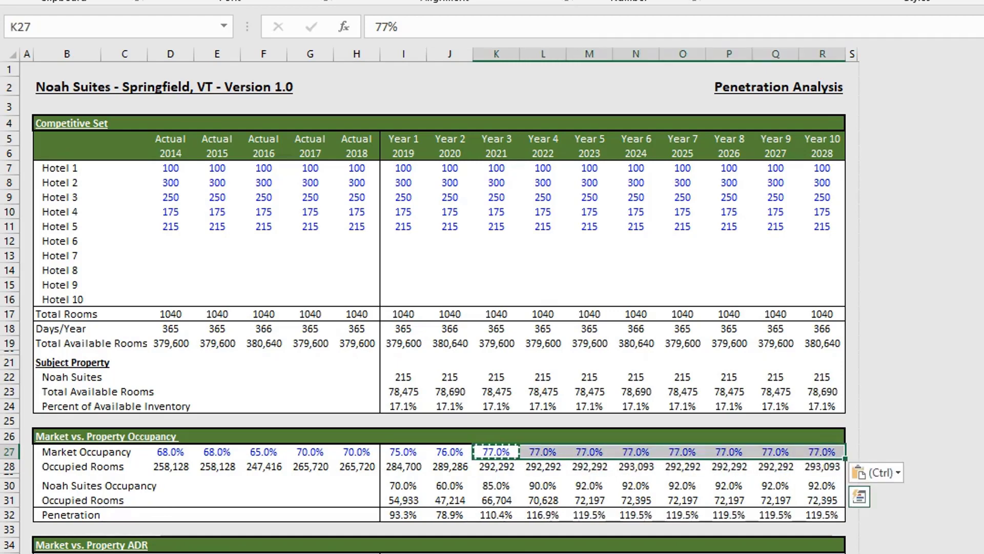
pyautogui.press('Left')
pyautogui.hotkey('ctrl', 'Left')
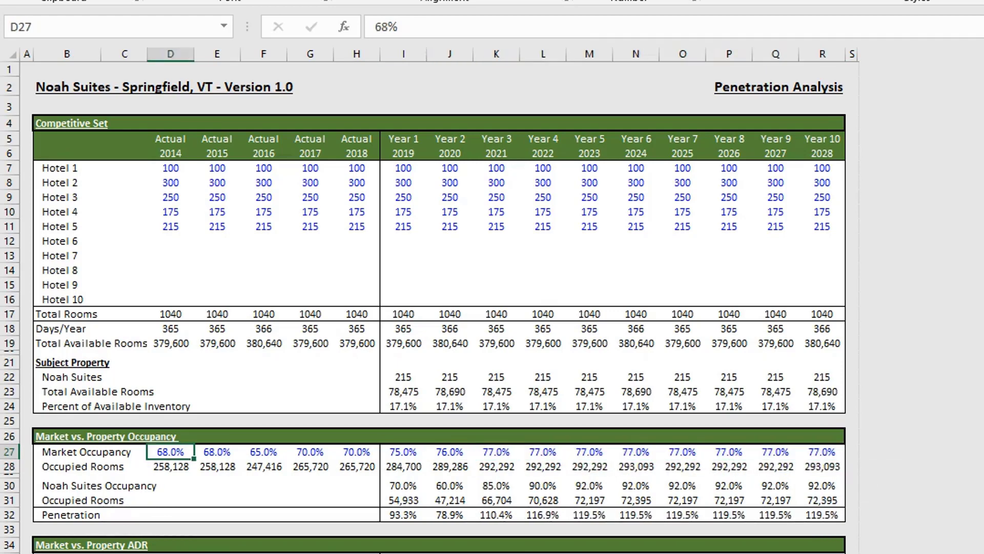
pyautogui.press('Down')
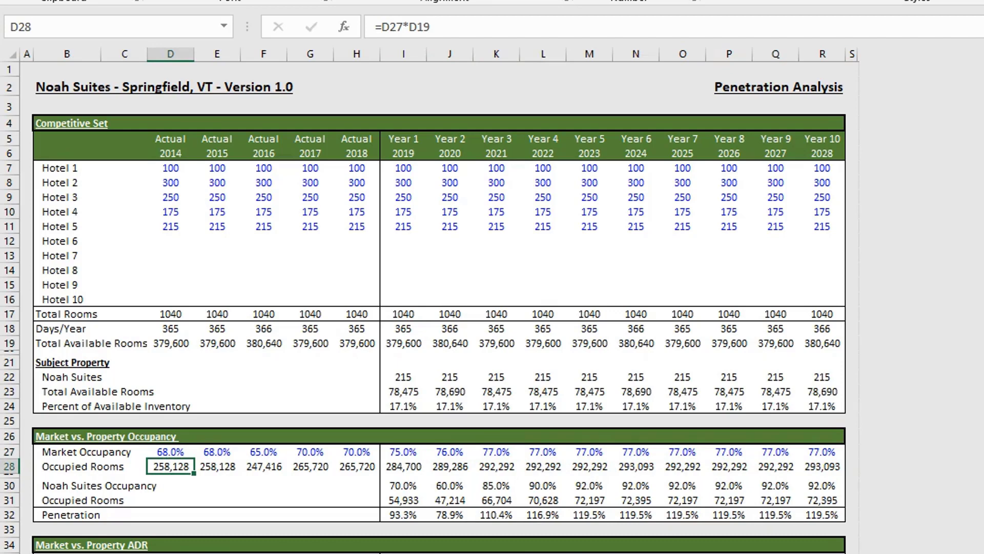
pyautogui.press('Right')
pyautogui.press('Right')
pyautogui.press('Right')
pyautogui.press('Right')
pyautogui.press('Right')
pyautogui.press('Right')
pyautogui.press('Right')
pyautogui.press('Right')
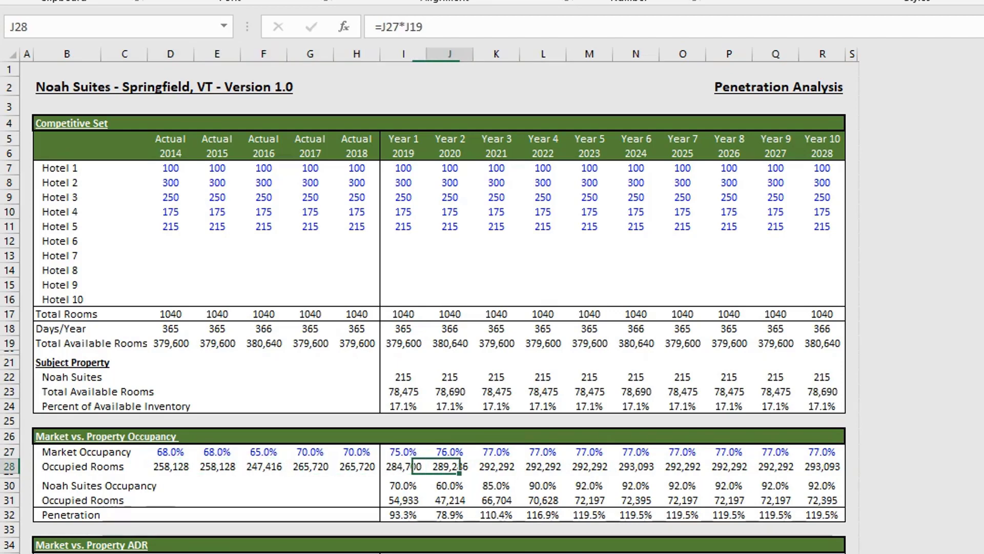
pyautogui.press('Left')
pyautogui.press('Left')
pyautogui.press('Left')
pyautogui.press('Left')
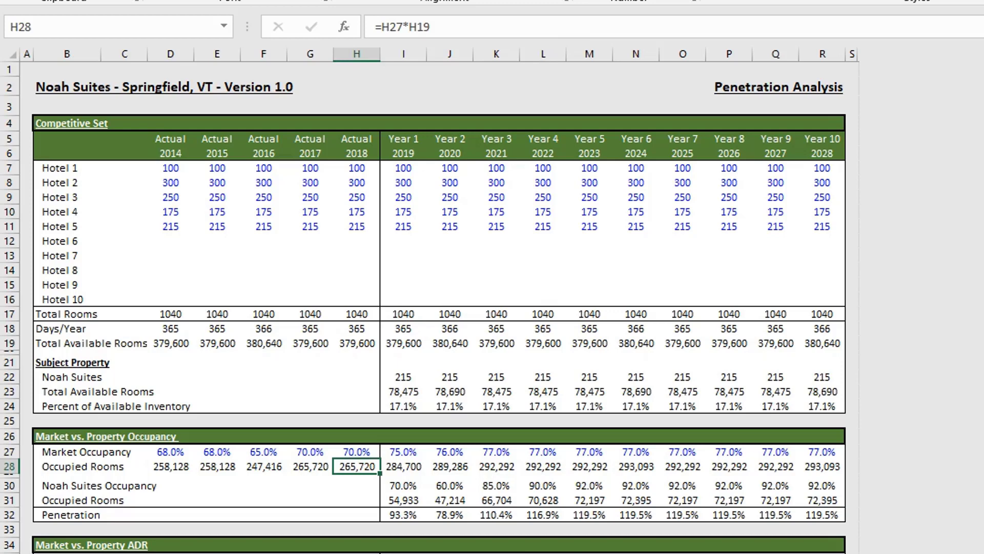
pyautogui.press('Right')
pyautogui.hotkey('ctrl', 'Left')
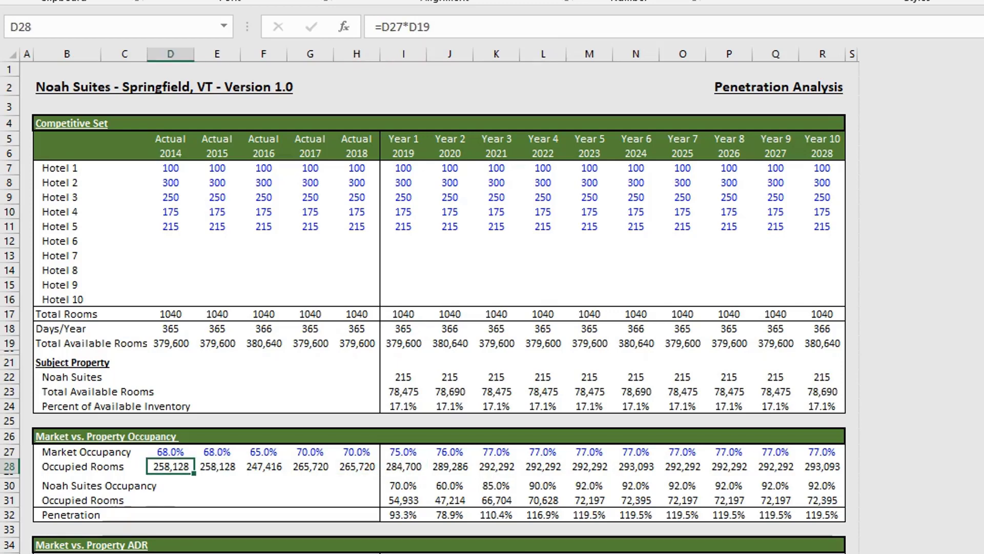
pyautogui.press('Down')
pyautogui.press('Down')
pyautogui.hotkey('ctrl', 'Right')
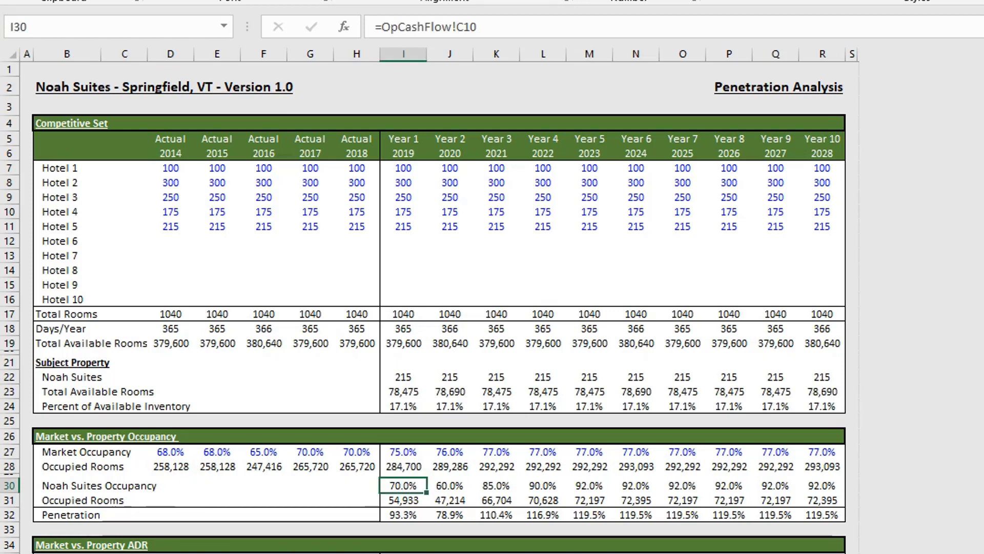
pyautogui.press('Right')
pyautogui.press('Right')
pyautogui.press('Right')
pyautogui.press('Right')
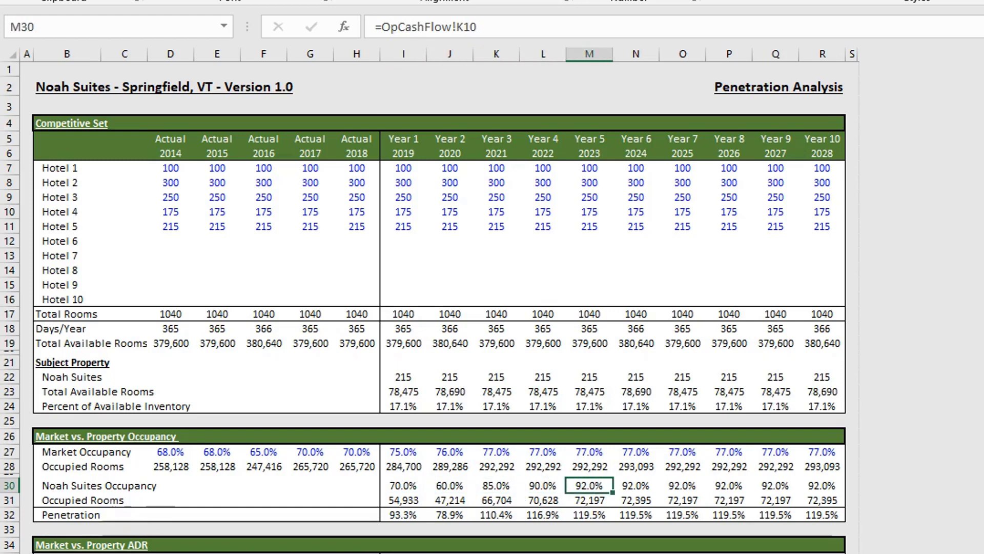
pyautogui.press('Left')
pyautogui.press('Left')
pyautogui.press('Left')
pyautogui.press('Right')
pyautogui.press('Right')
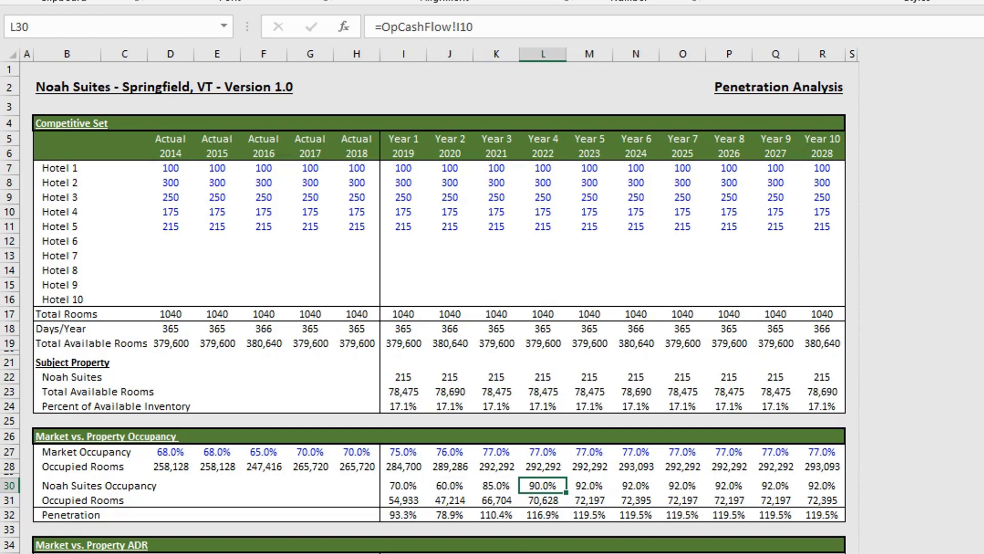
pyautogui.press('Right')
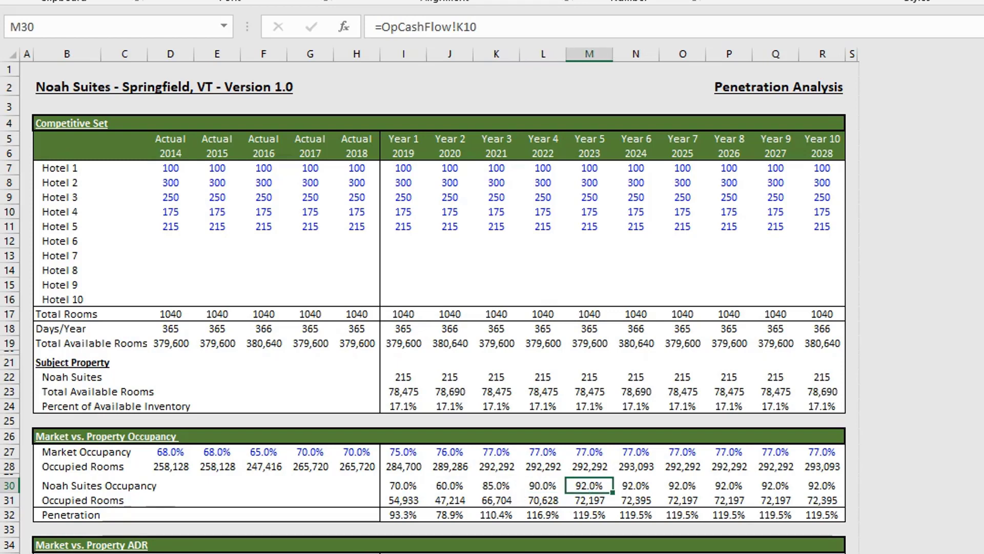
pyautogui.press('Down')
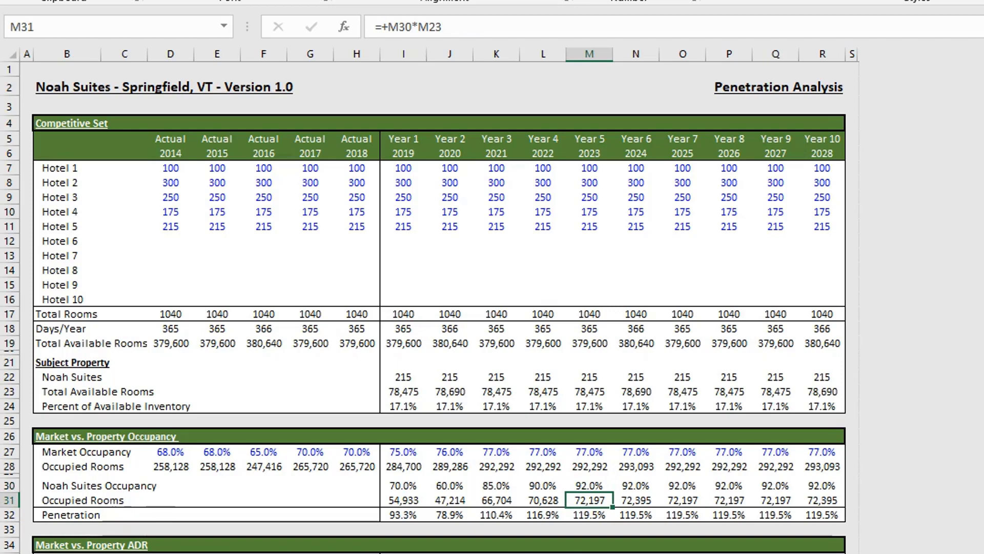
pyautogui.click(403, 500)
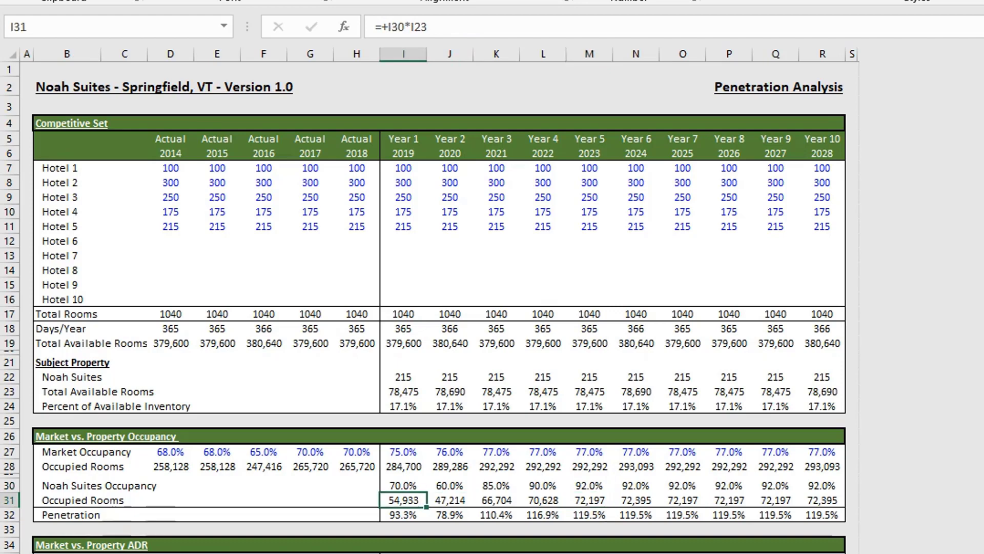
# Inspect the 2019 and 2020 penetration formulas in I32 and J32 without changing them
pyautogui.click(403, 514)
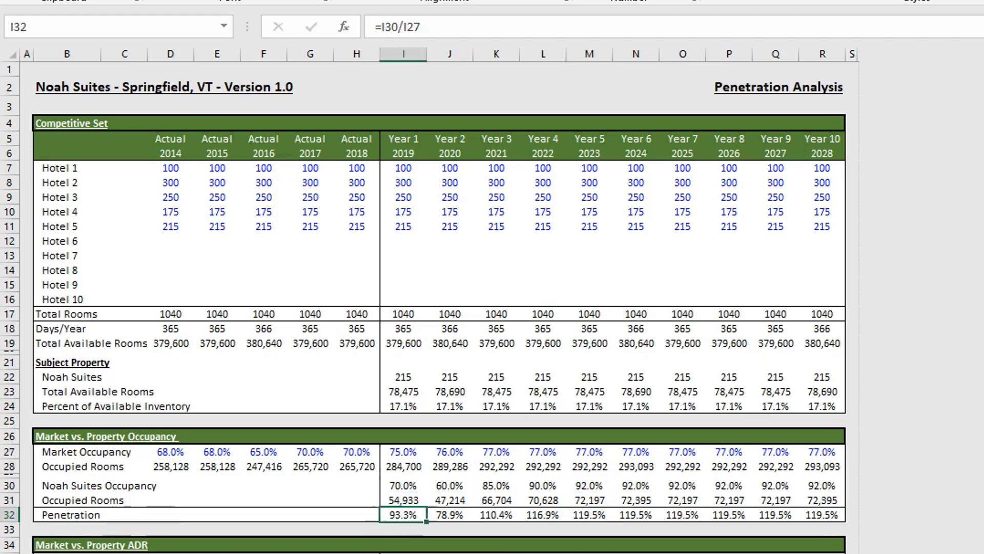
pyautogui.click(403, 500)
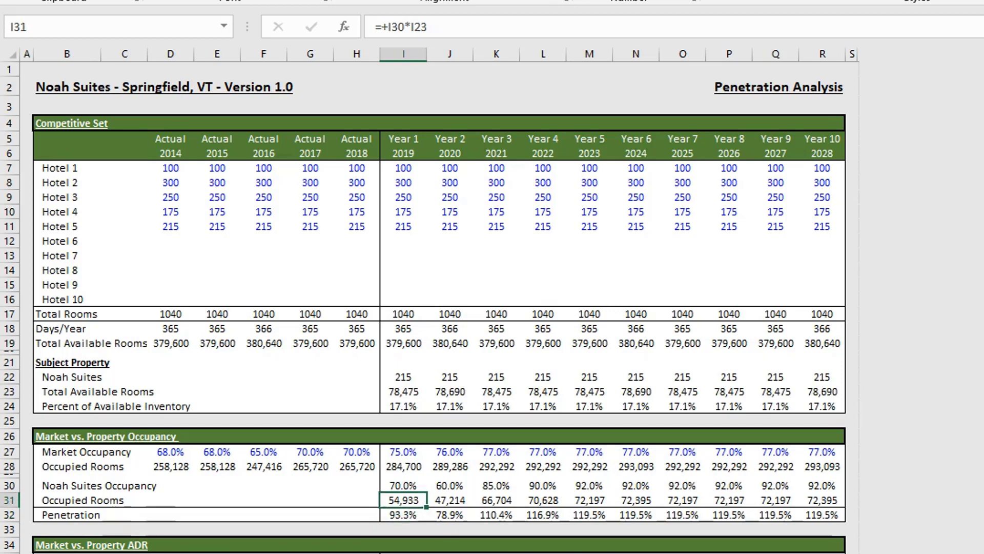
pyautogui.click(403, 514)
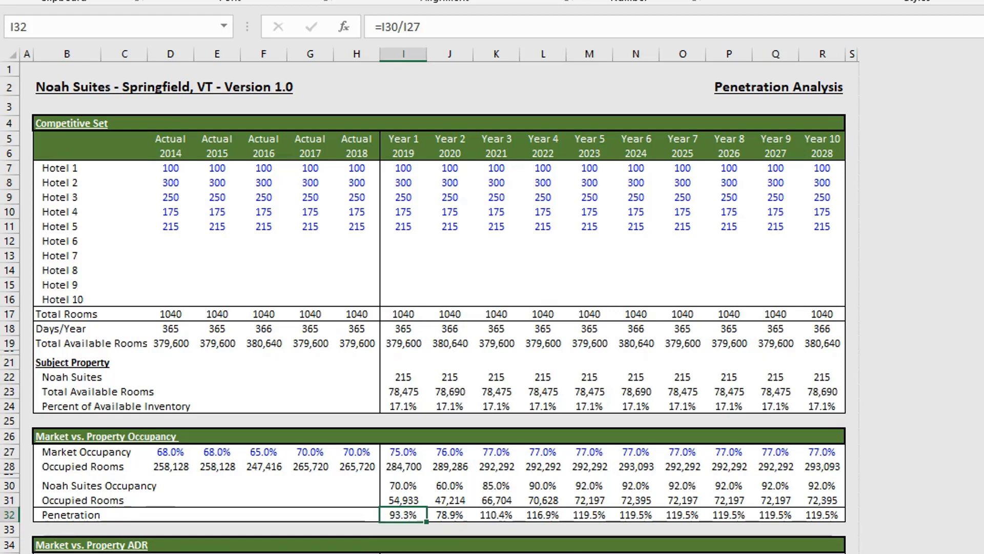
pyautogui.click(421, 26)
pyautogui.hotkey('ctrl', 'Return')
pyautogui.press('Right')
pyautogui.click(421, 26)
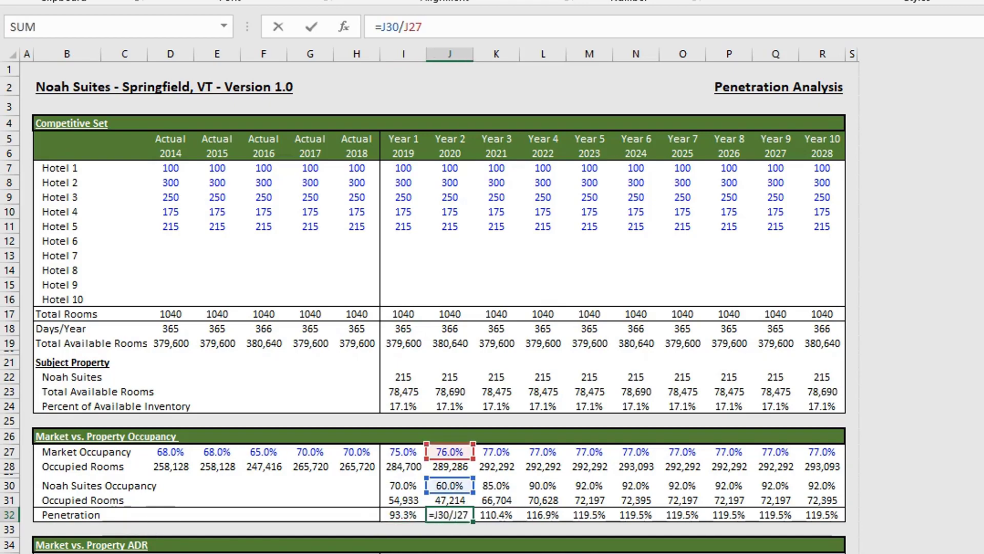
pyautogui.hotkey('ctrl', 'Return')
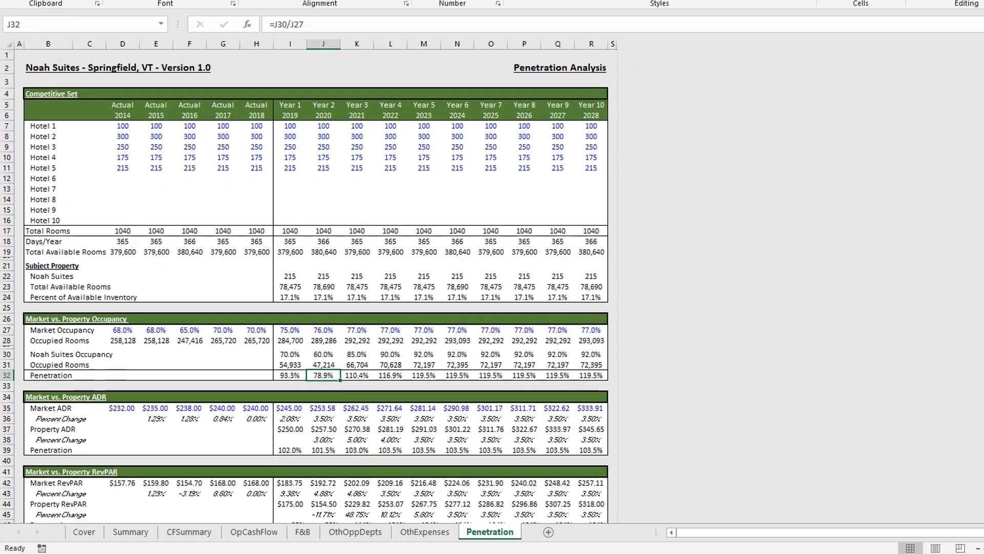
# Check the 8,000,000 Major Capital Improvements cell on OthExpenses, then go back to Penetration Analysis
pyautogui.hotkey('ctrl', 'pageup')
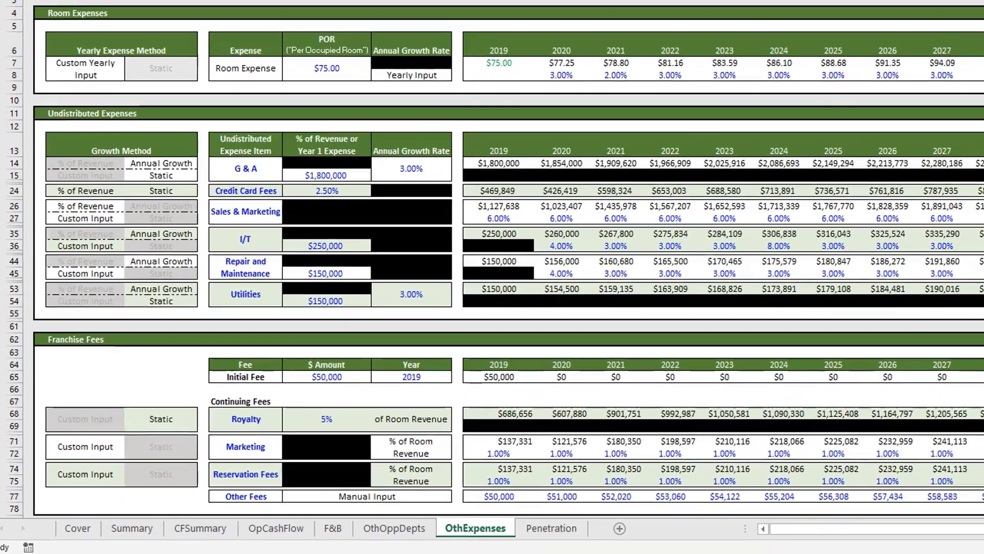
pyautogui.press('pagedown')
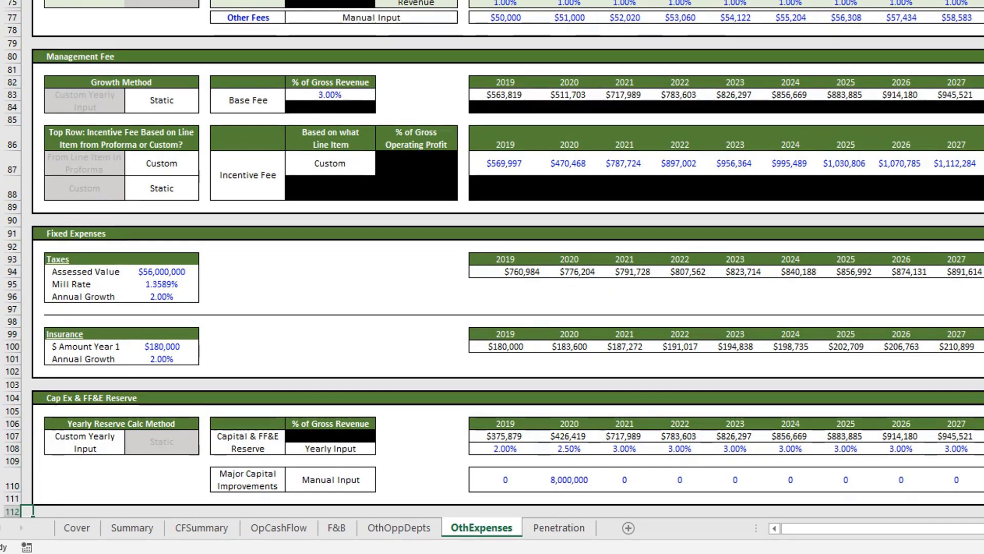
pyautogui.press('Right')
pyautogui.press('Right')
pyautogui.press('Right')
pyautogui.press('Right')
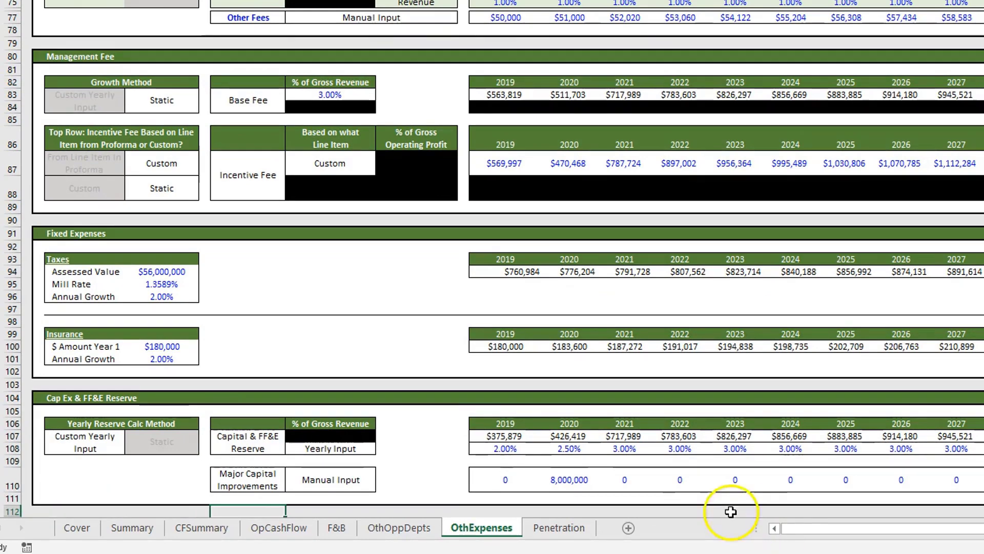
pyautogui.click(590, 481)
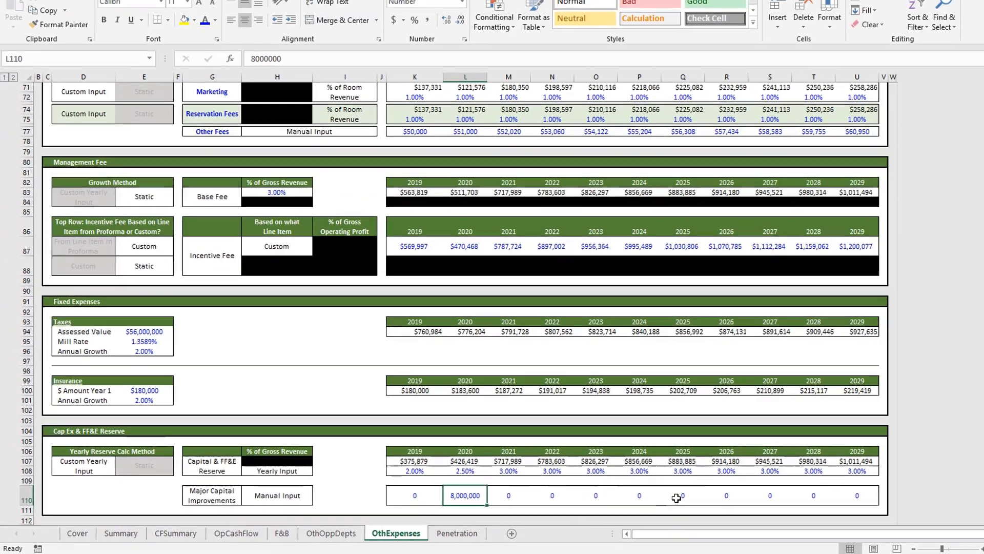
pyautogui.hotkey('ctrl', 'pagedown')
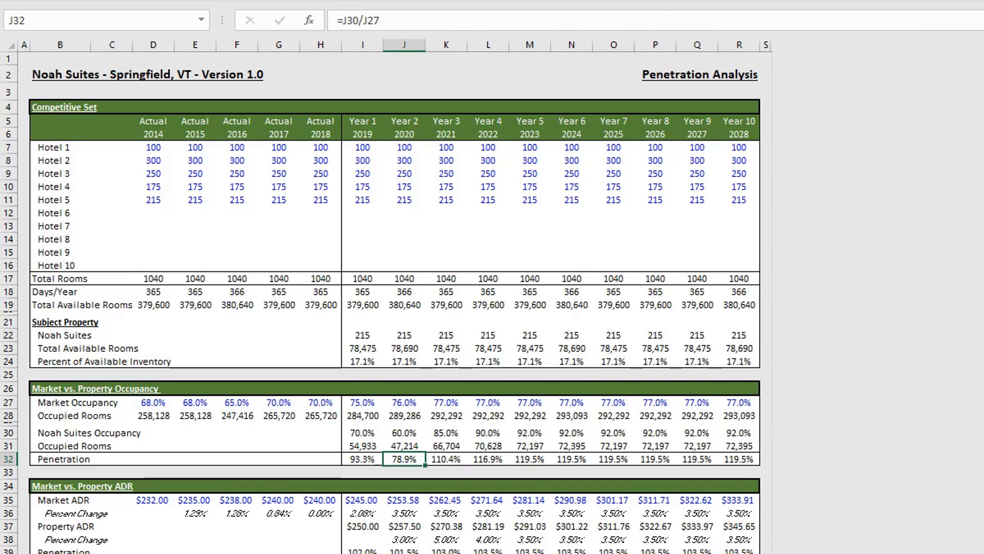
pyautogui.click(404, 433)
pyautogui.click(404, 459)
pyautogui.click(446, 459)
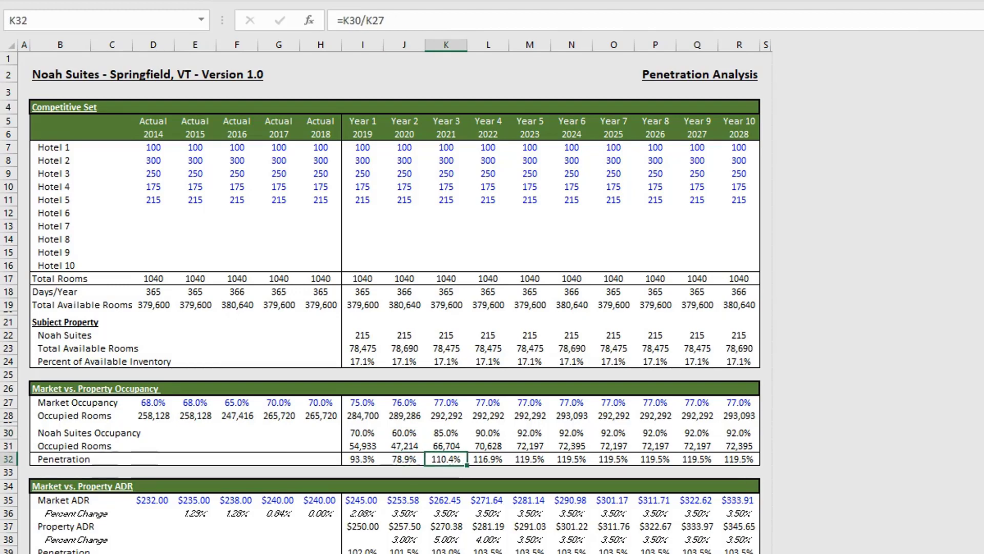
pyautogui.press('F2')
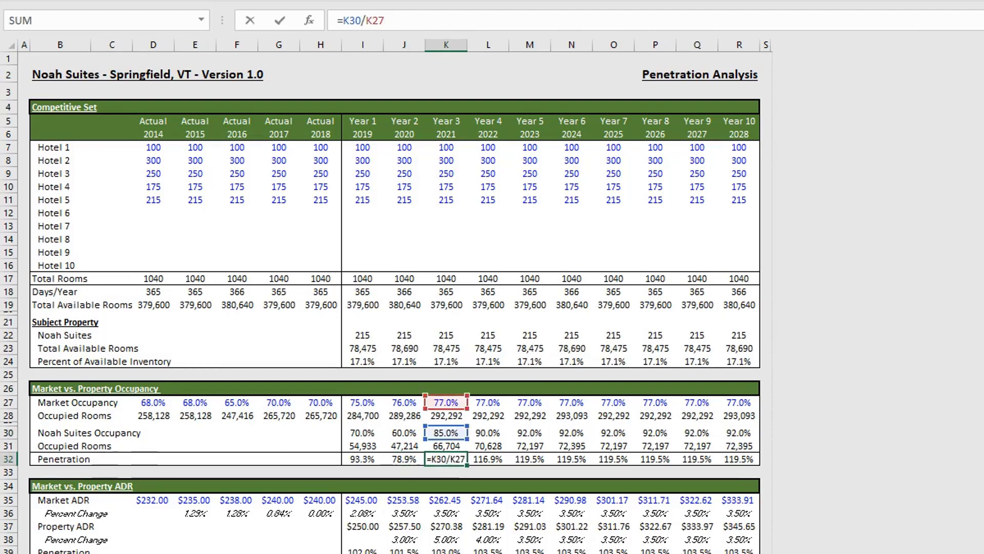
pyautogui.press('Tab')
pyautogui.press('F2')
pyautogui.press('Tab')
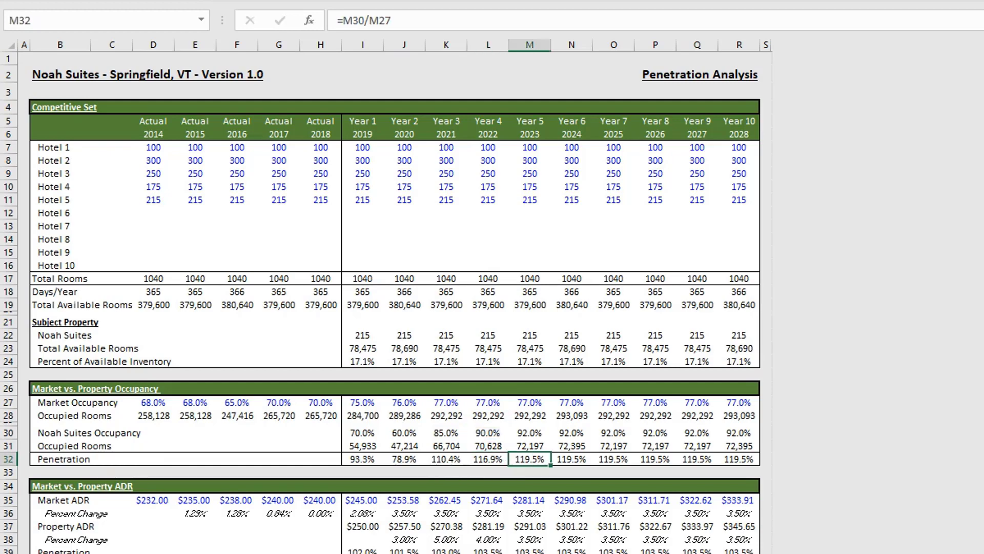
pyautogui.press('F2')
pyautogui.press('Tab')
pyautogui.press('F2')
pyautogui.press('Escape')
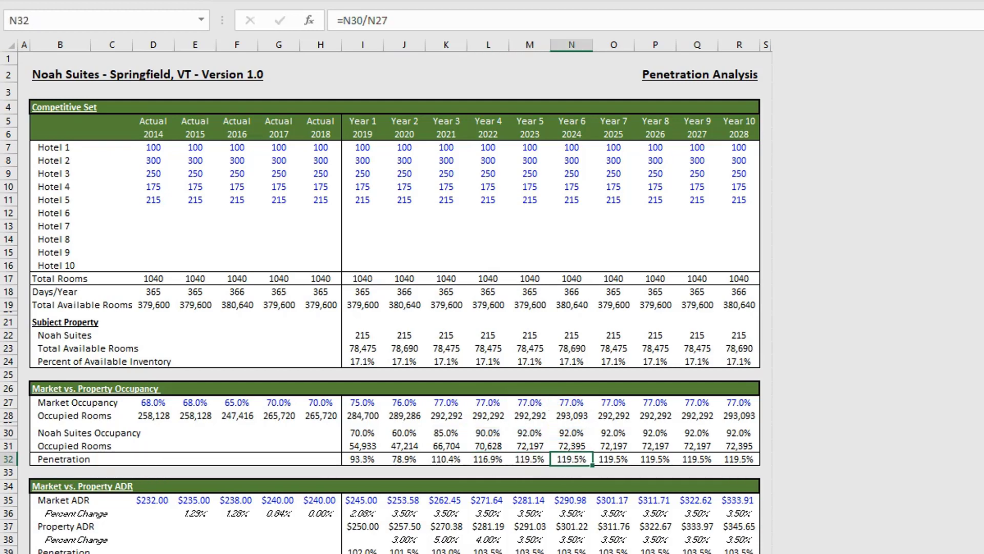
pyautogui.press('Tab')
pyautogui.press('Up')
pyautogui.press('Up')
pyautogui.hotkey('ctrl', 'Left')
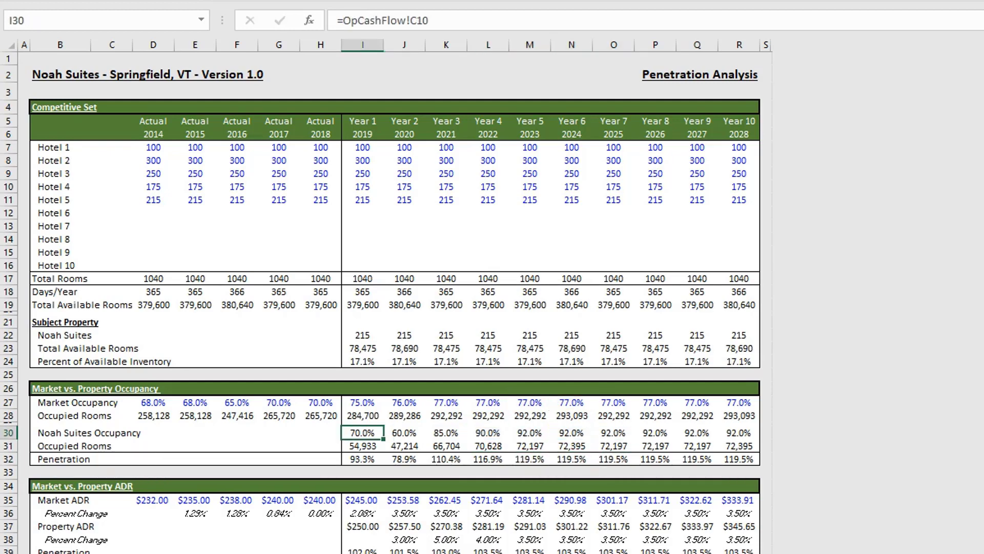
pyautogui.hotkey('ctrl', 'Right')
pyautogui.press('Left')
pyautogui.press('Left')
pyautogui.press('Left')
pyautogui.press('Left')
pyautogui.press('Left')
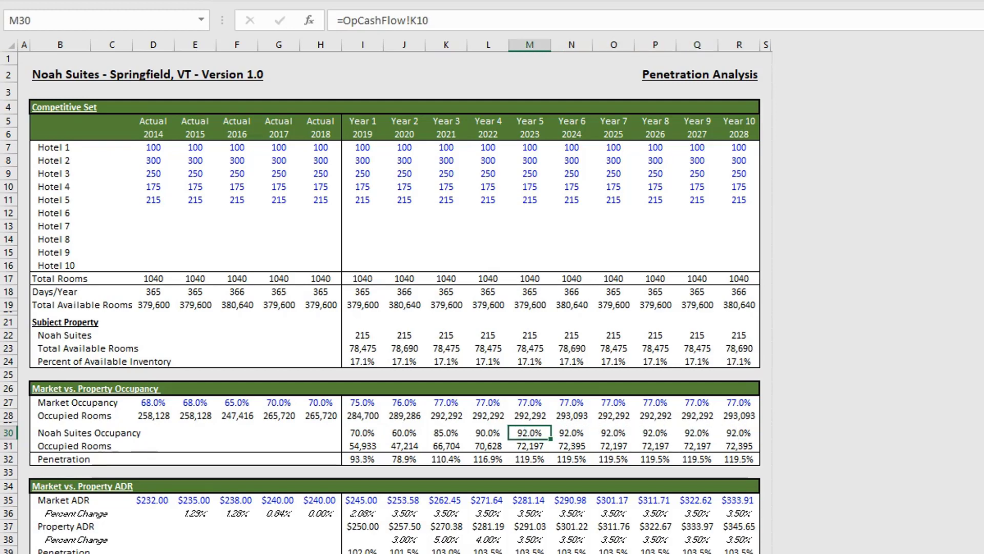
pyautogui.press('Left')
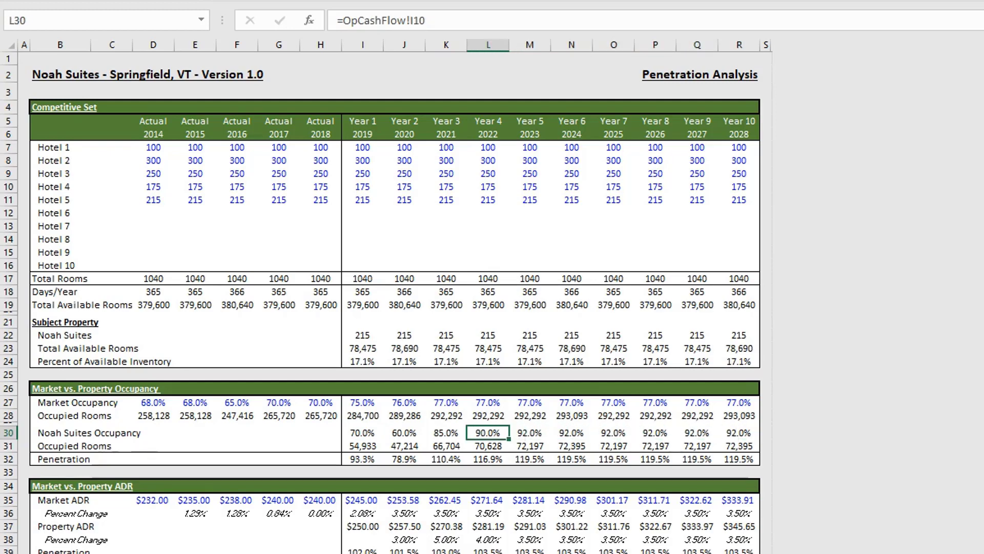
pyautogui.hotkey('ctrl', 'Right')
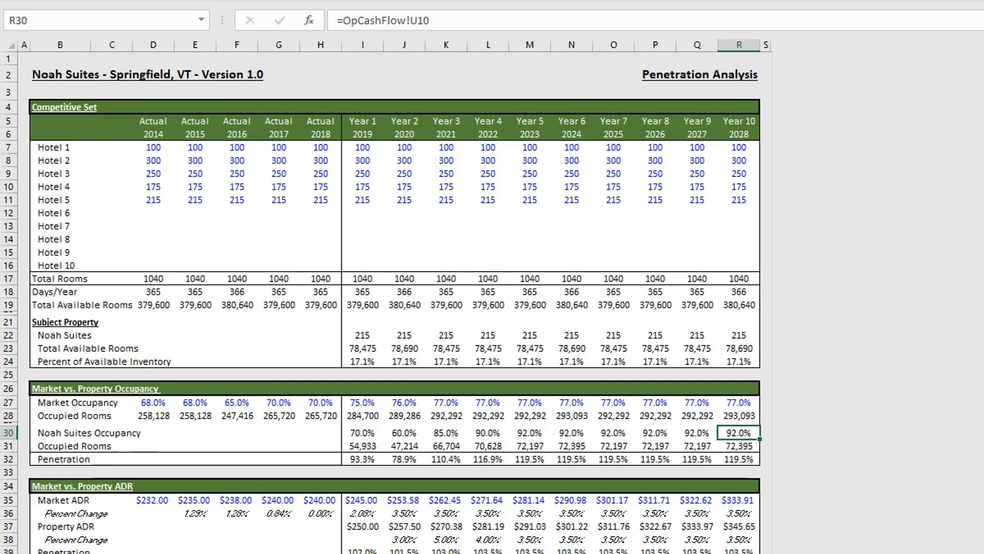
pyautogui.hotkey('ctrl', 'Left')
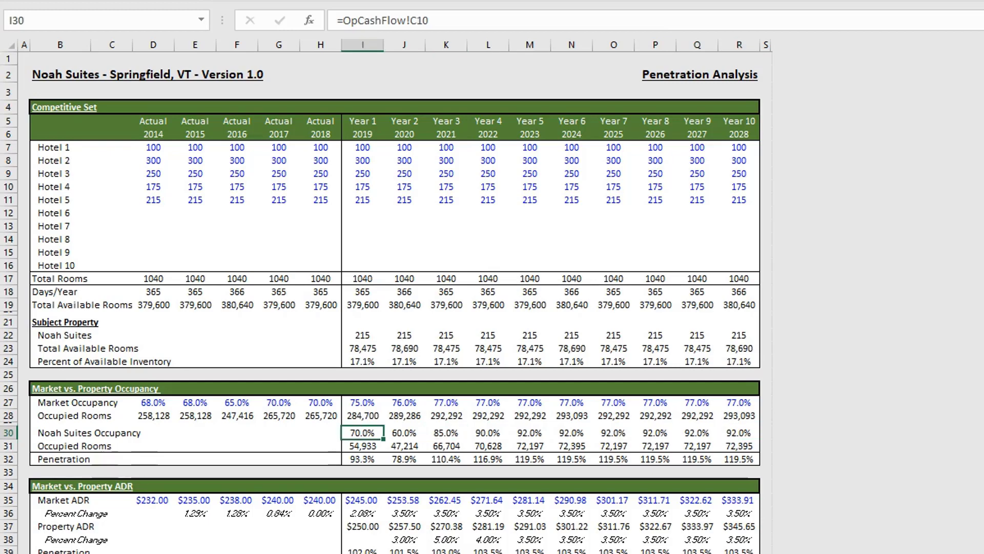
pyautogui.hotkey('ctrl', 'Right')
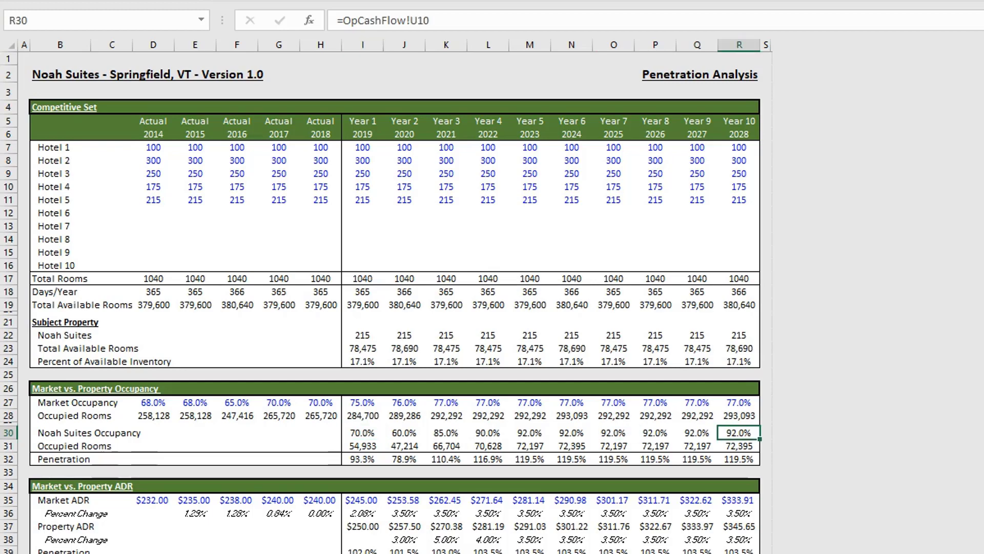
pyautogui.hotkey('ctrl', 'Left')
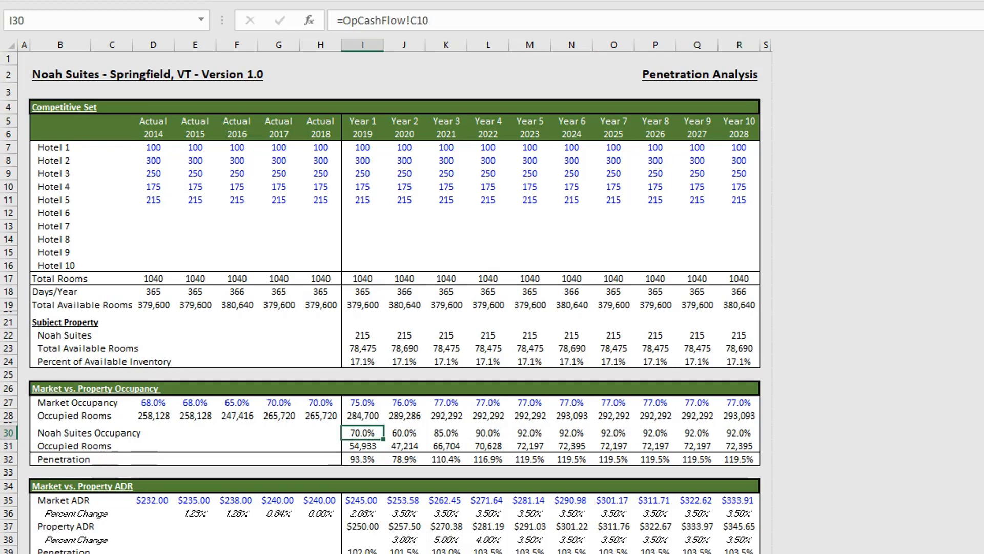
pyautogui.click(362, 459)
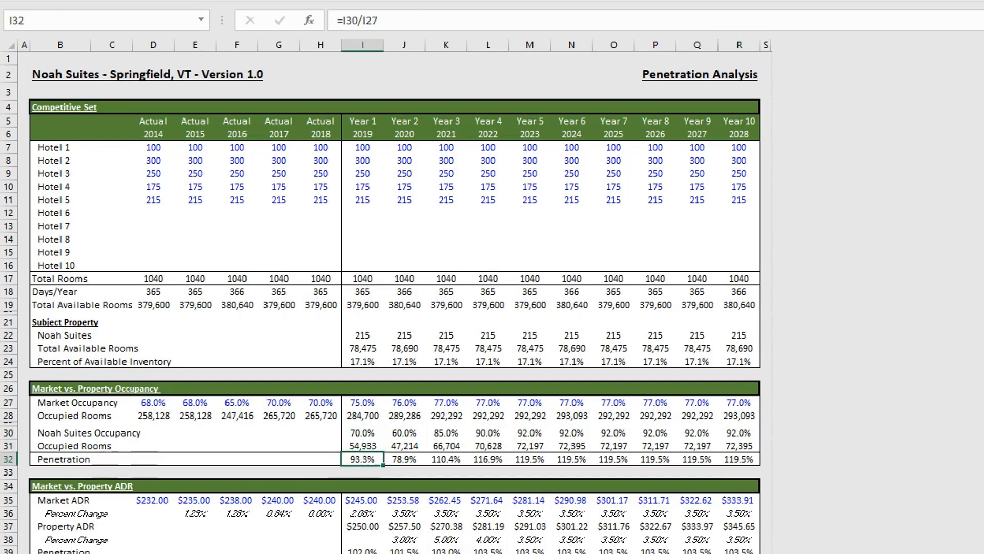
pyautogui.click(362, 500)
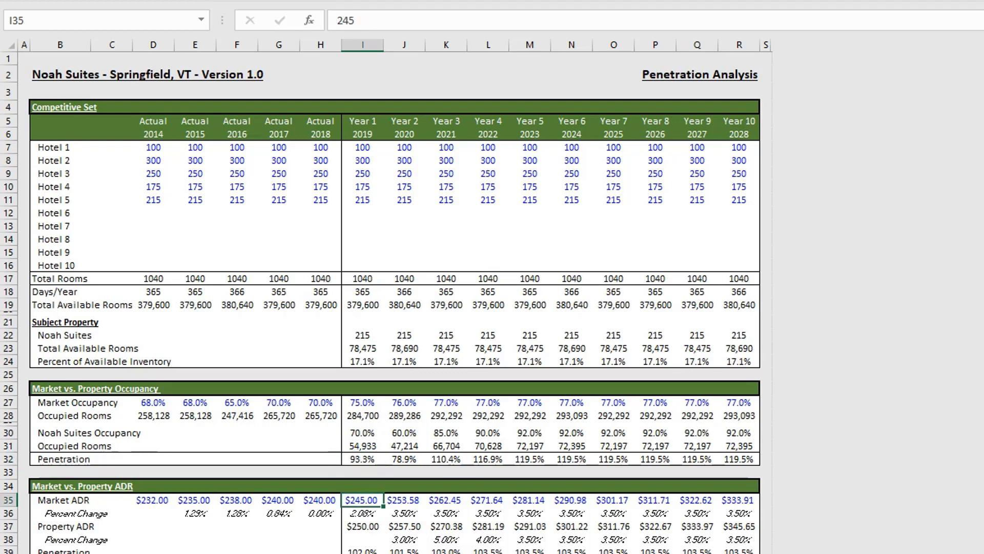
pyautogui.hotkey('ctrl', 'Left')
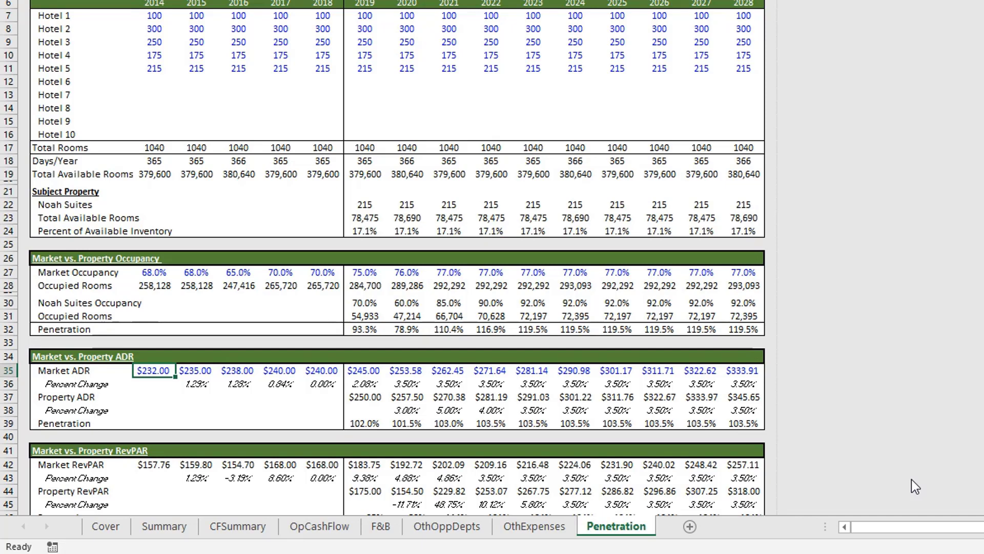
pyautogui.hotkey('ctrl', 'Right')
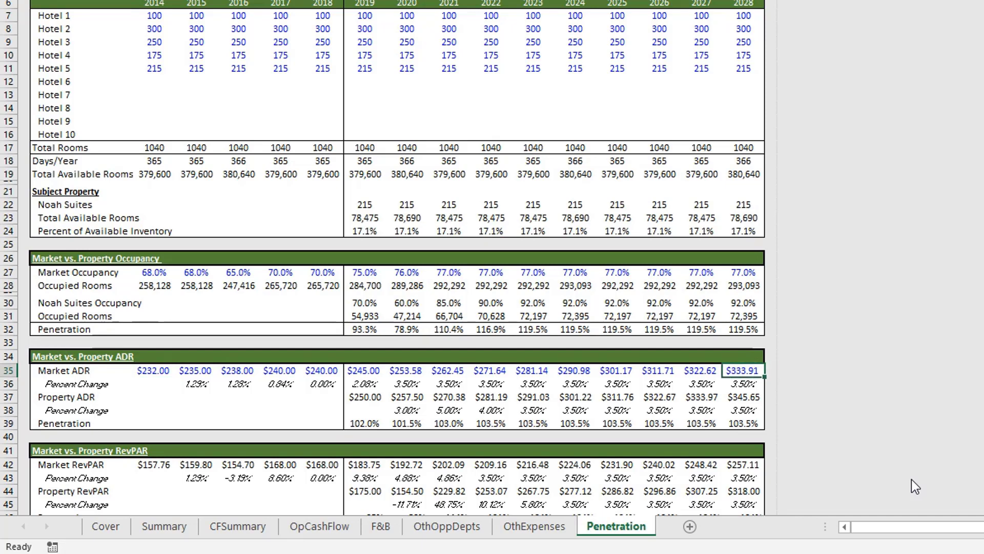
pyautogui.press('Down')
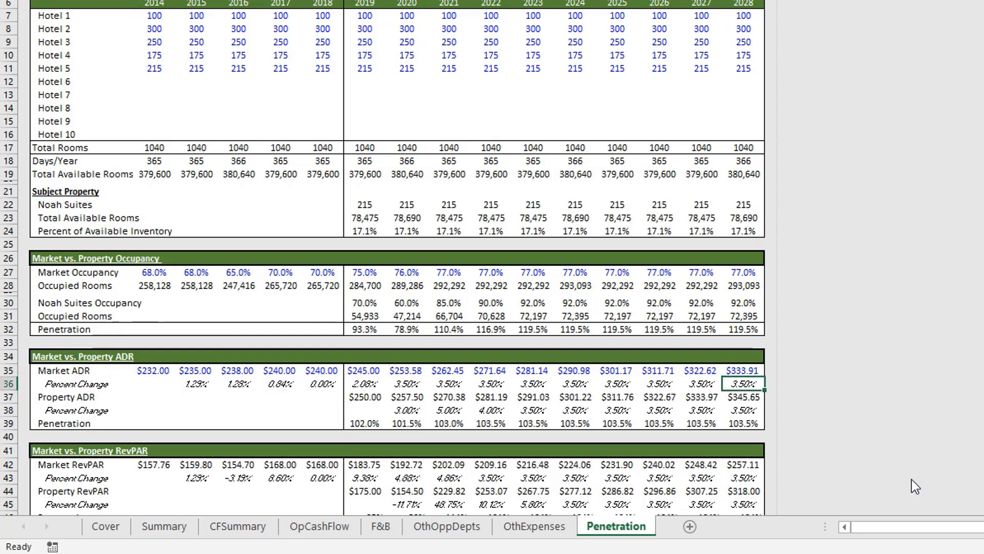
pyautogui.hotkey('ctrl', 'Left')
pyautogui.press('Right')
pyautogui.press('Right')
pyautogui.press('Right')
pyautogui.press('Right')
pyautogui.press('Right')
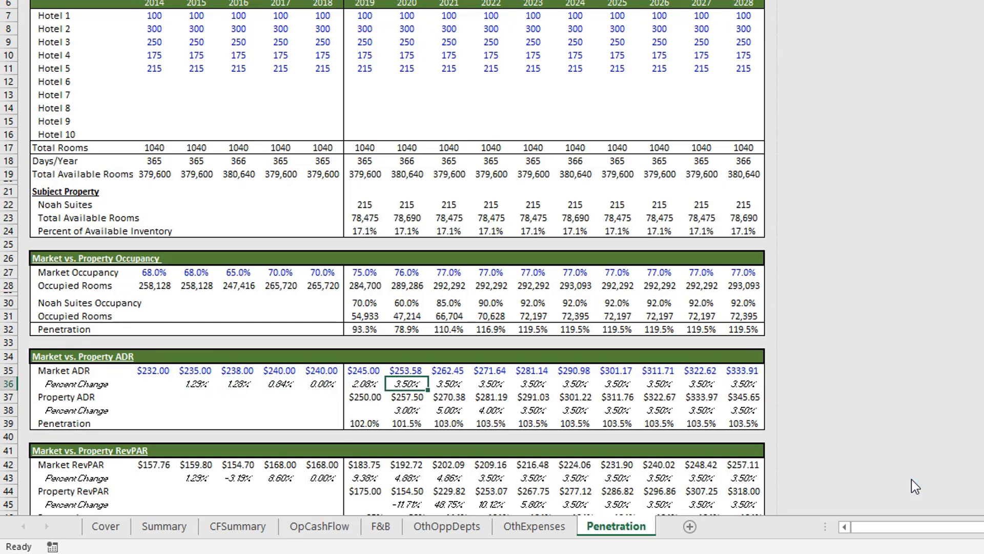
pyautogui.press('Down')
pyautogui.press('Left')
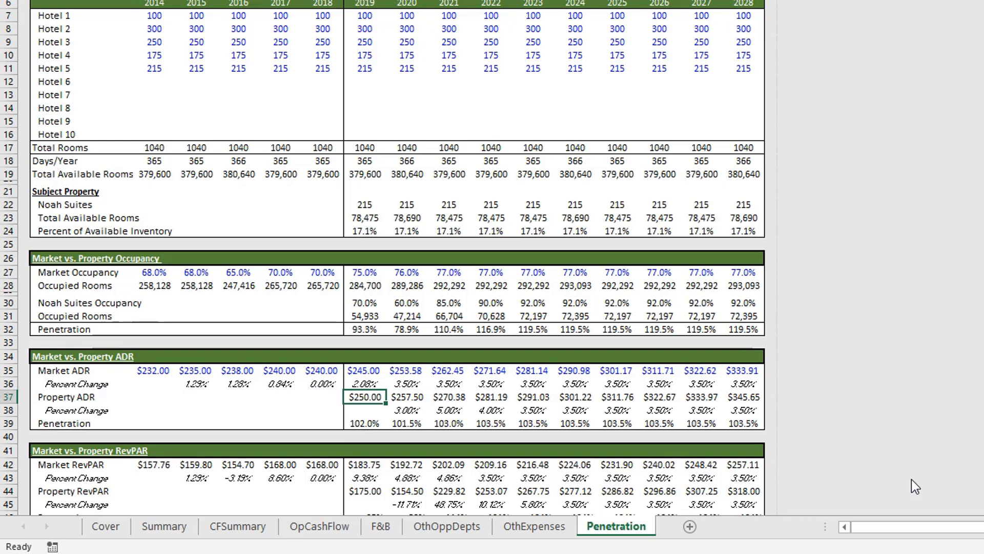
pyautogui.press('Right')
pyautogui.press('Down')
pyautogui.press('Right')
pyautogui.press('Right')
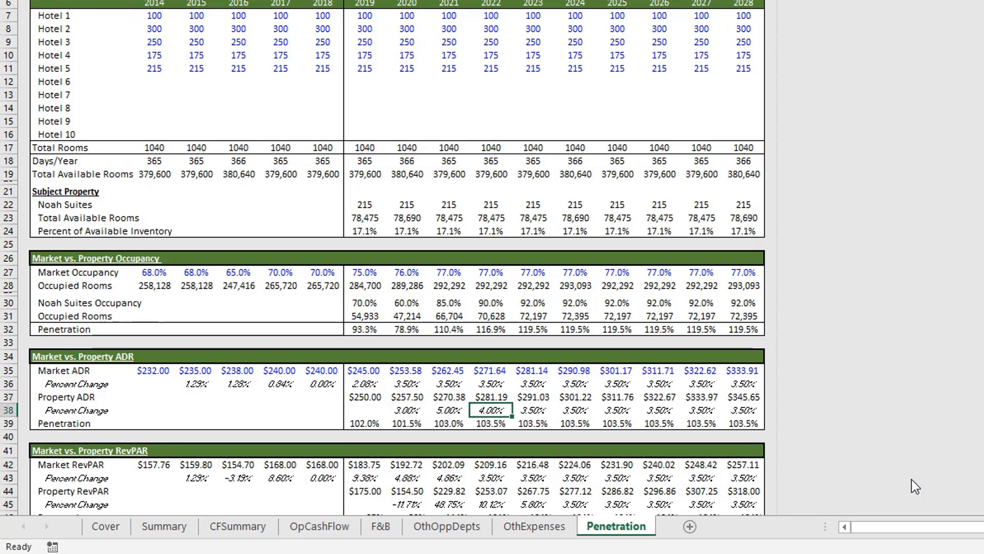
pyautogui.press('Down')
pyautogui.press('Left')
pyautogui.press('Left')
pyautogui.press('Left')
pyautogui.press('F2')
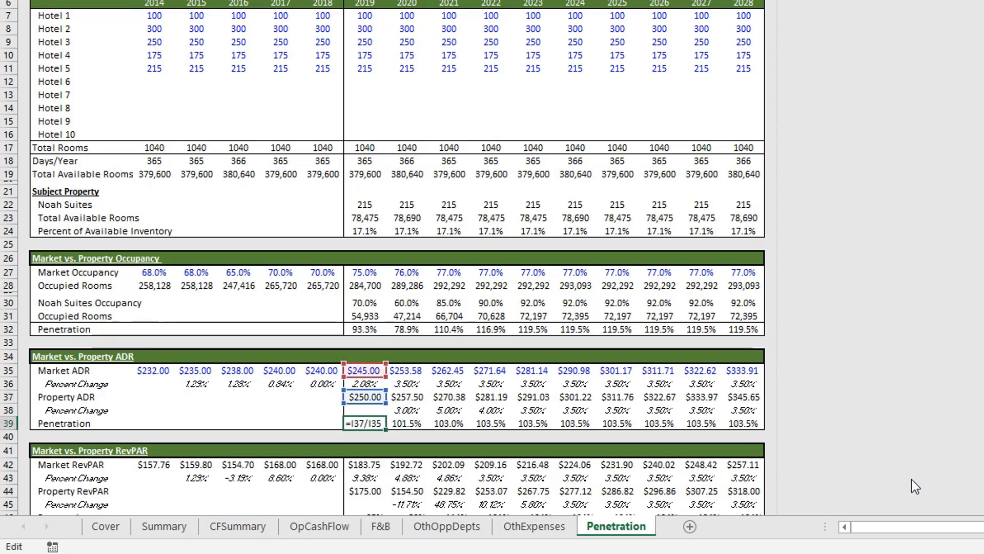
pyautogui.press('Escape')
pyautogui.press('Right')
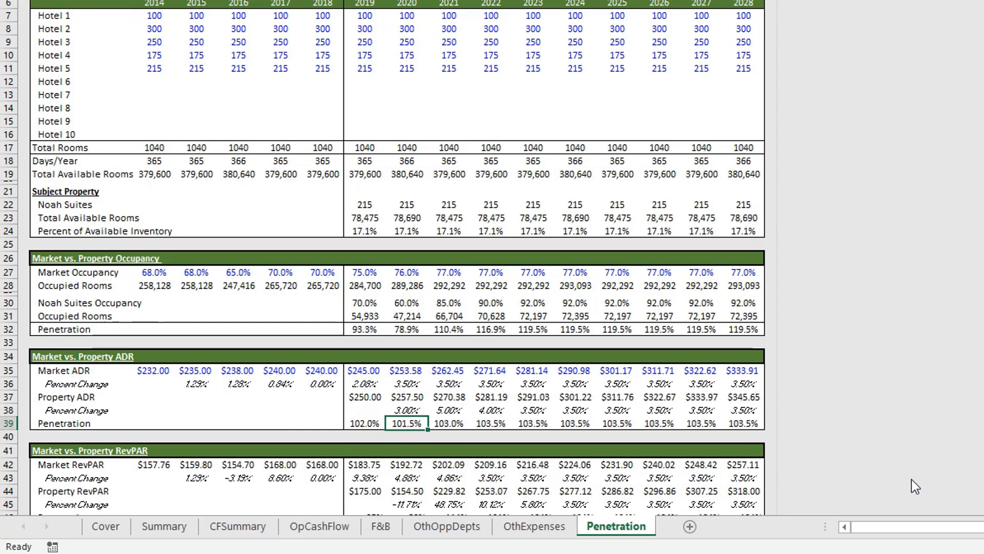
pyautogui.press('Right')
pyautogui.press('F2')
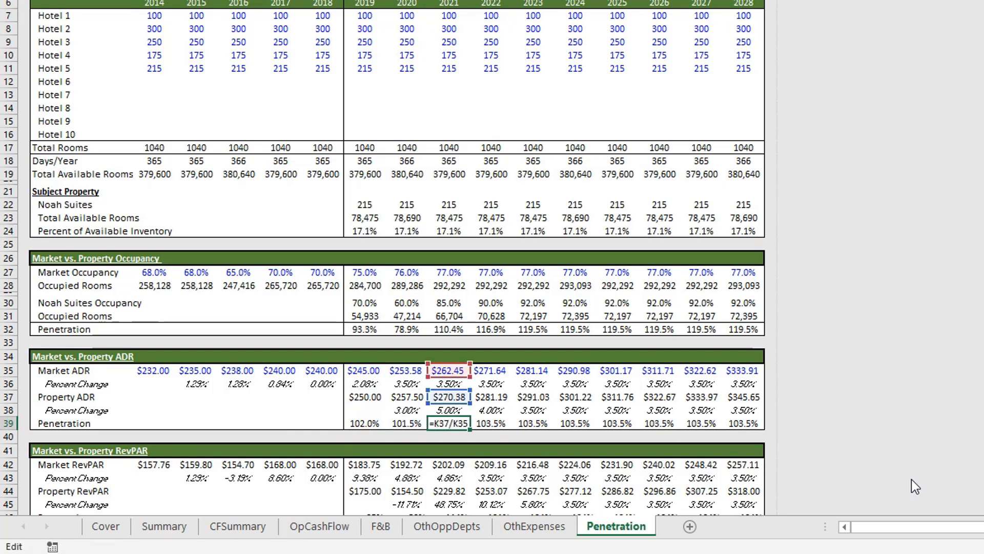
pyautogui.press('Escape')
pyautogui.press('Right')
pyautogui.press('F2')
pyautogui.press('Escape')
pyautogui.press('Right')
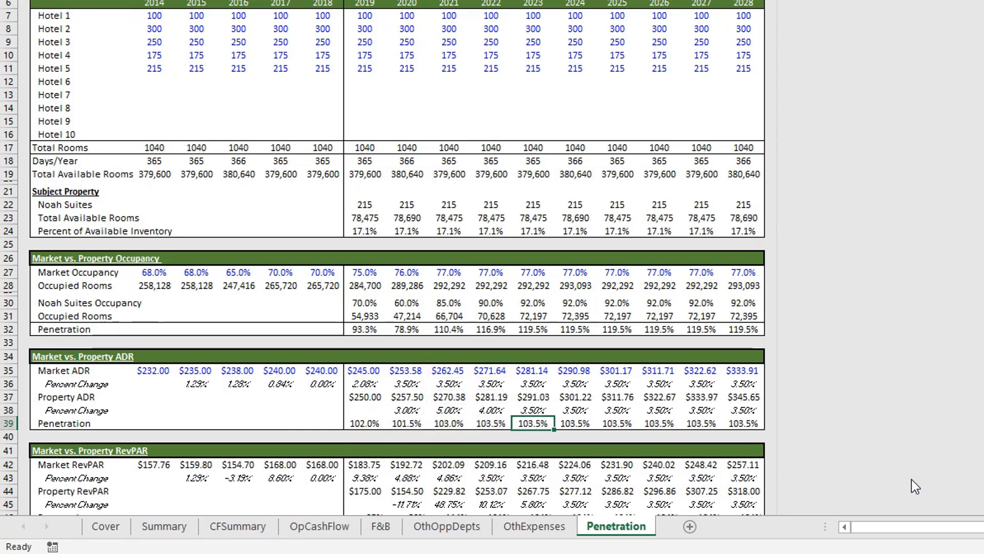
pyautogui.press('Left')
pyautogui.press('Left')
pyautogui.press('Left')
pyautogui.press('Left')
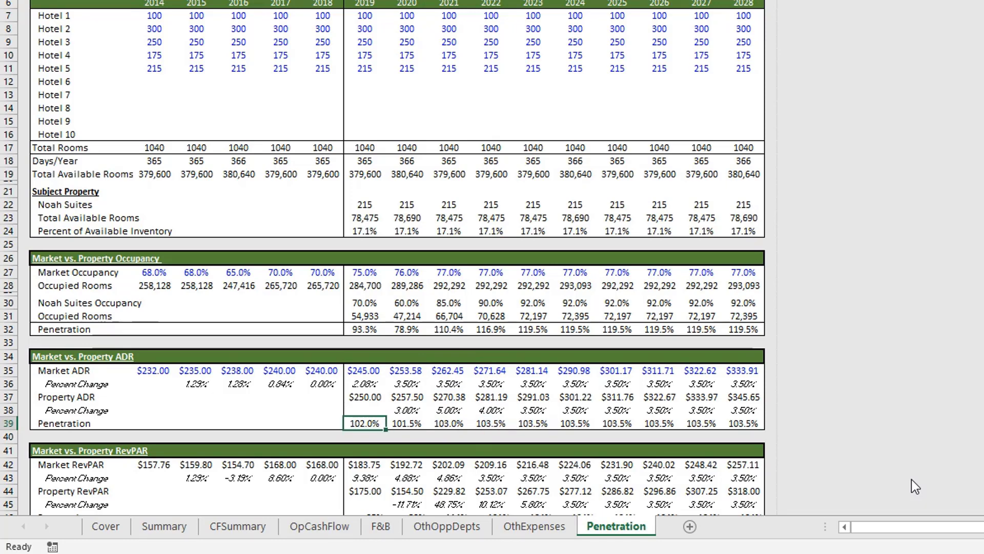
pyautogui.press('Down')
pyautogui.press('Down')
pyautogui.press('Down')
pyautogui.press('Down')
pyautogui.press('Down')
pyautogui.press('Down')
pyautogui.press('Down')
pyautogui.press('Down')
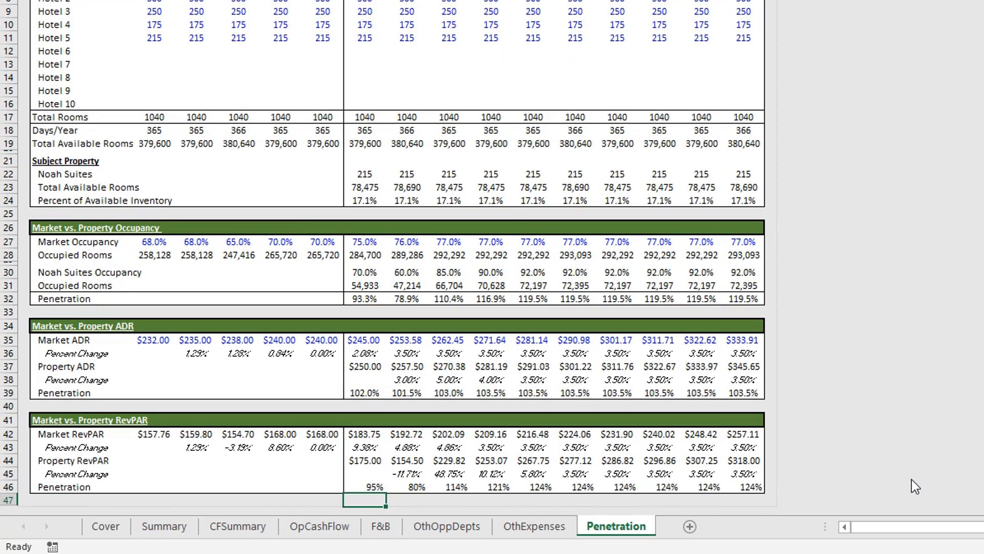
pyautogui.press('Up')
pyautogui.press('Up')
pyautogui.press('Up')
pyautogui.press('Up')
pyautogui.press('Up')
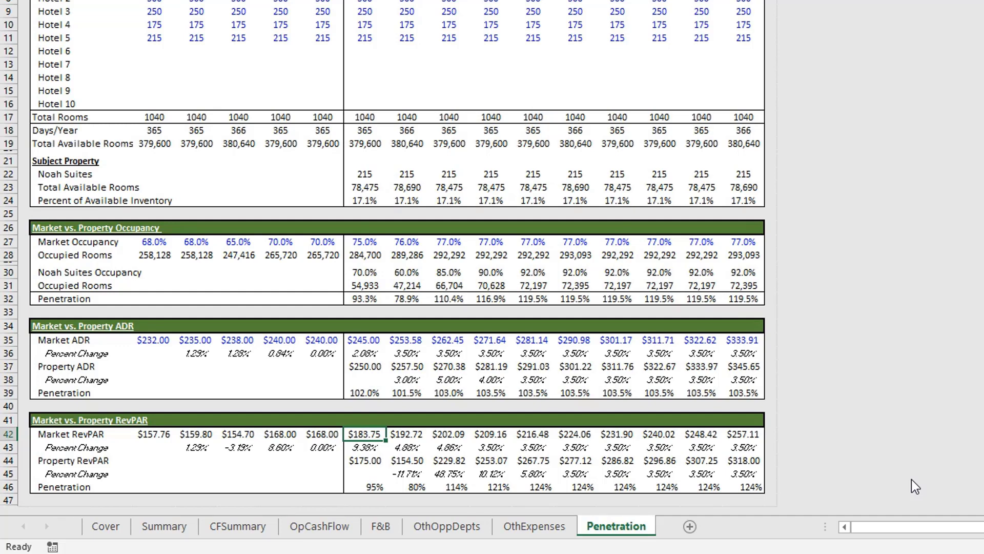
pyautogui.press('Left')
pyautogui.press('F2')
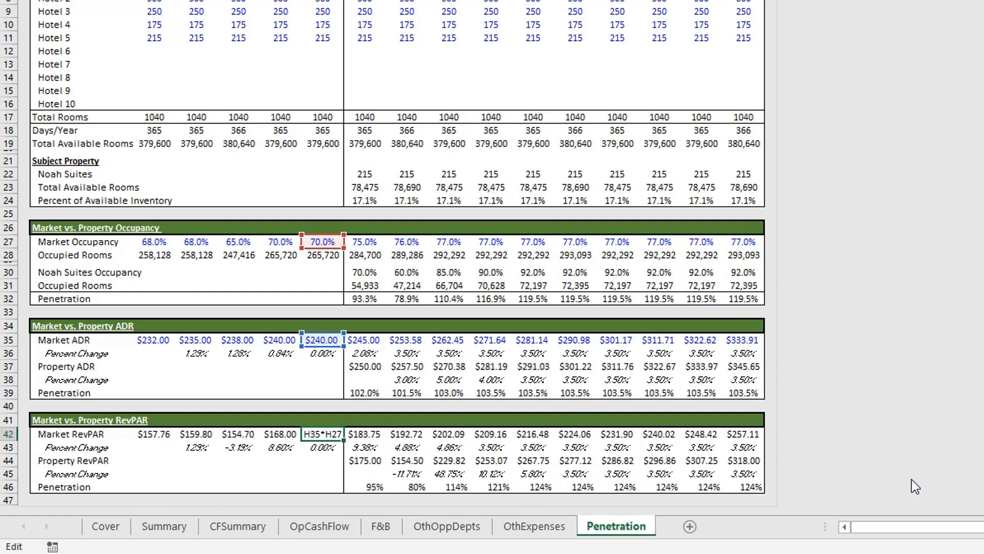
pyautogui.press('Escape')
pyautogui.press('Right')
pyautogui.press('Down')
pyautogui.press('Down')
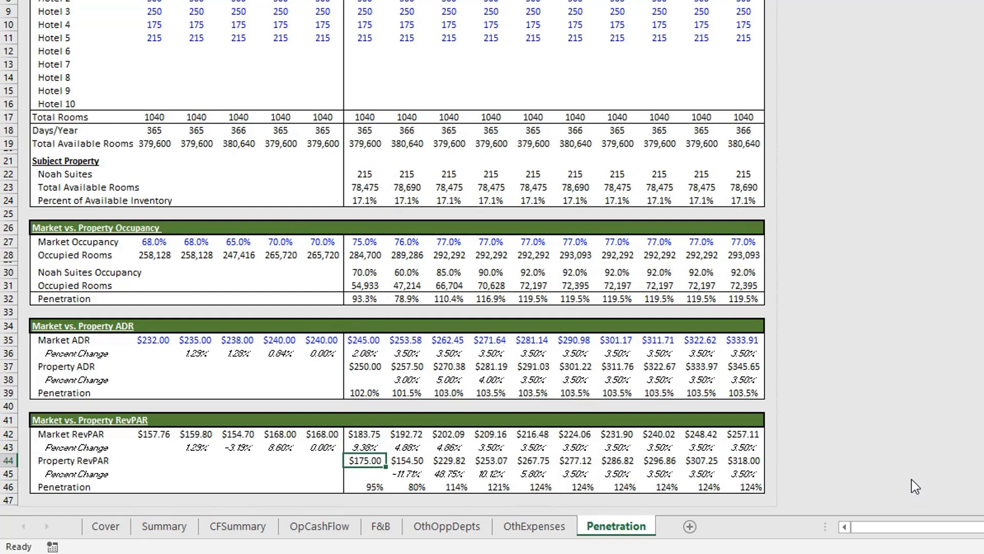
pyautogui.press('Down')
pyautogui.press('Down')
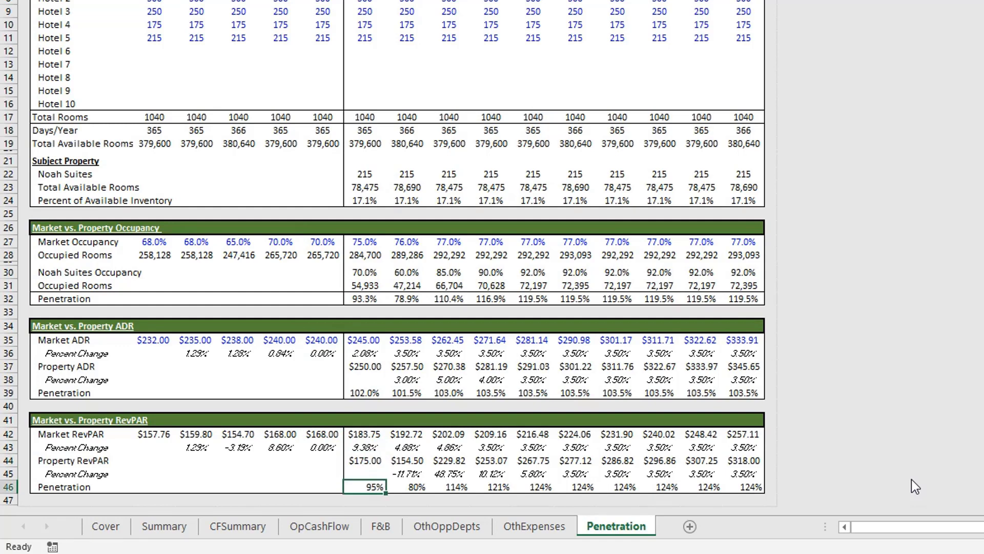
pyautogui.press('F2')
pyautogui.press('Escape')
pyautogui.press('Right')
pyautogui.press('F2')
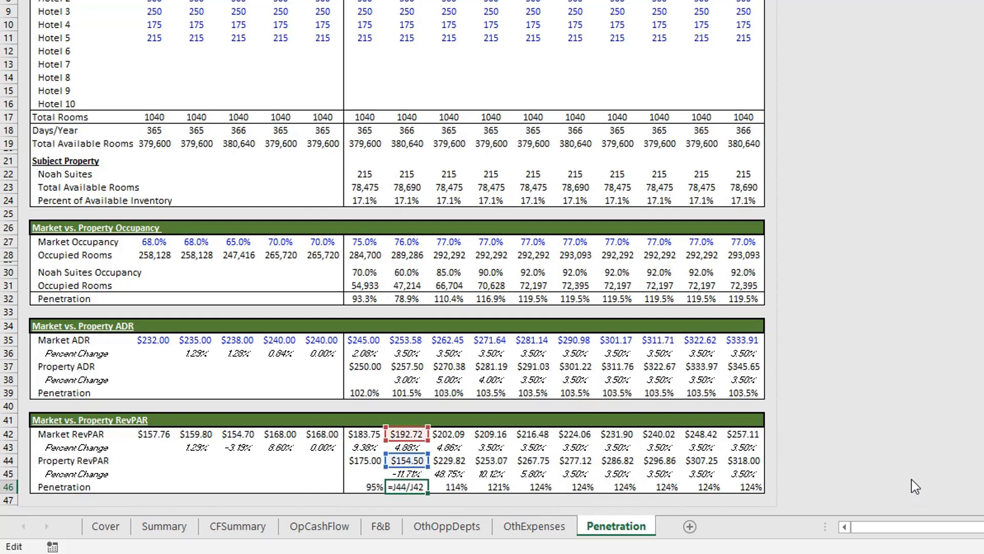
pyautogui.press('Escape')
pyautogui.press('Right')
pyautogui.press('Right')
pyautogui.press('Right')
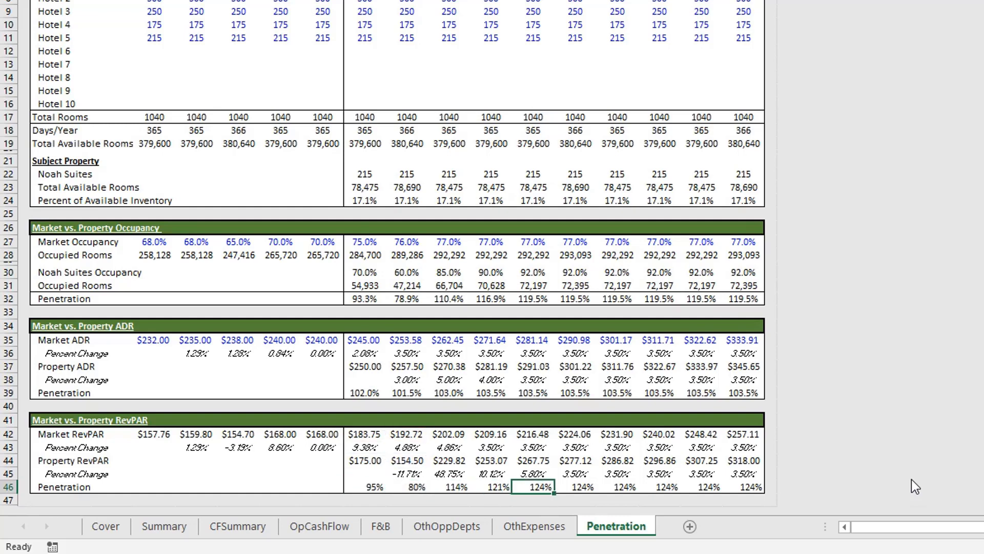
pyautogui.press('F2')
pyautogui.press('Escape')
pyautogui.press('Right')
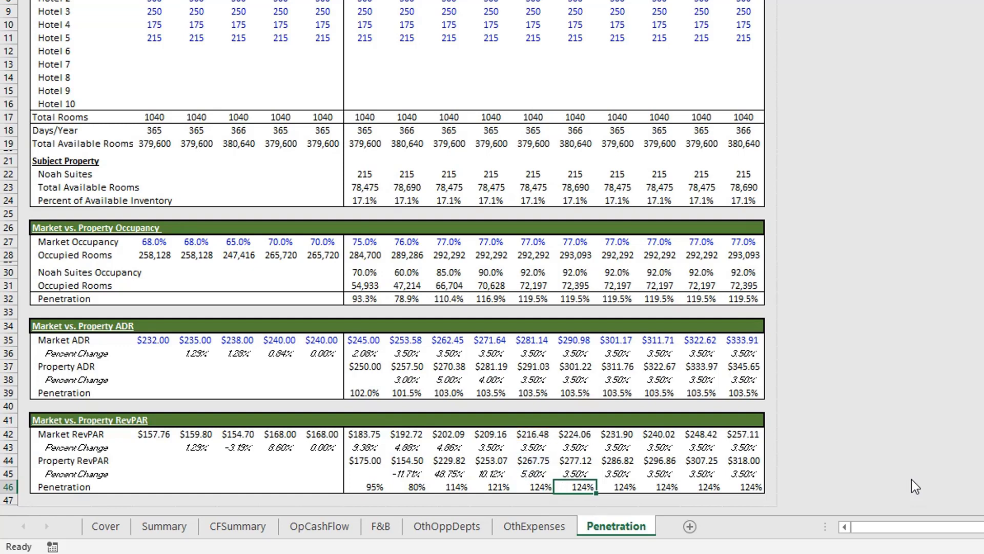
pyautogui.press('Right')
pyautogui.press('F2')
pyautogui.press('Escape')
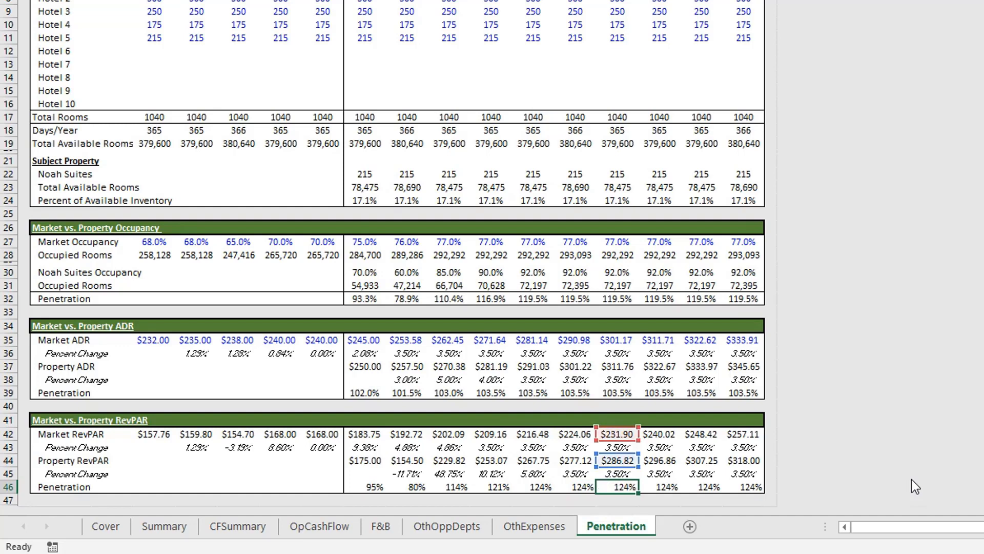
pyautogui.press('Right')
pyautogui.press('F2')
pyautogui.press('Escape')
pyautogui.press('Right')
pyautogui.press('Right')
pyautogui.press('Right')
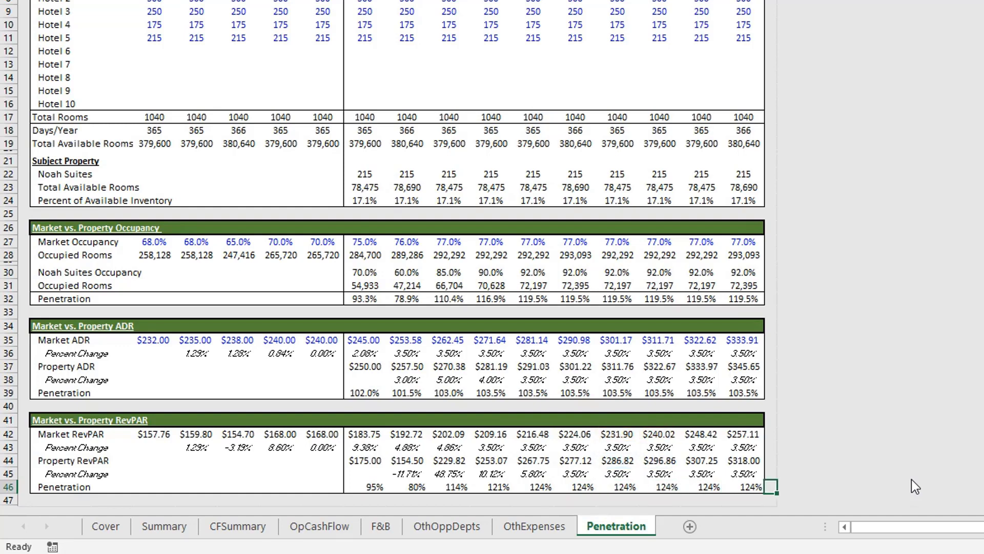
pyautogui.press('Left')
pyautogui.press('Up')
pyautogui.press('Up')
pyautogui.press('Up')
pyautogui.press('Up')
pyautogui.press('Up')
pyautogui.press('Up')
pyautogui.press('Up')
pyautogui.hotkey('ctrl', 'Up')
pyautogui.hotkey('ctrl', 'Up')
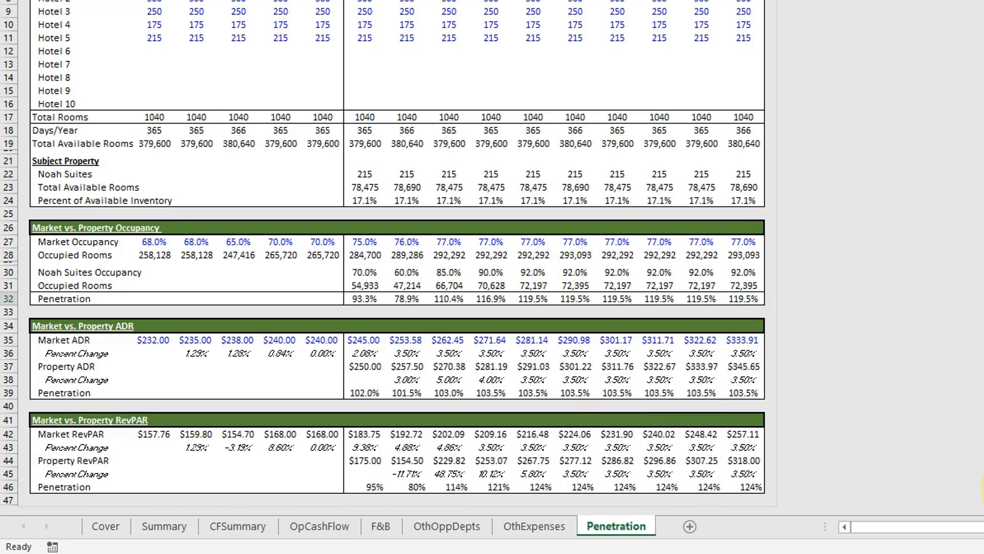
pyautogui.hotkey('ctrl', 'pageup')
pyautogui.hotkey('ctrl', 'pageup')
pyautogui.hotkey('ctrl', 'pageup')
pyautogui.hotkey('ctrl', 'pageup')
pyautogui.hotkey('ctrl', 'pageup')
pyautogui.hotkey('ctrl', 'pageup')
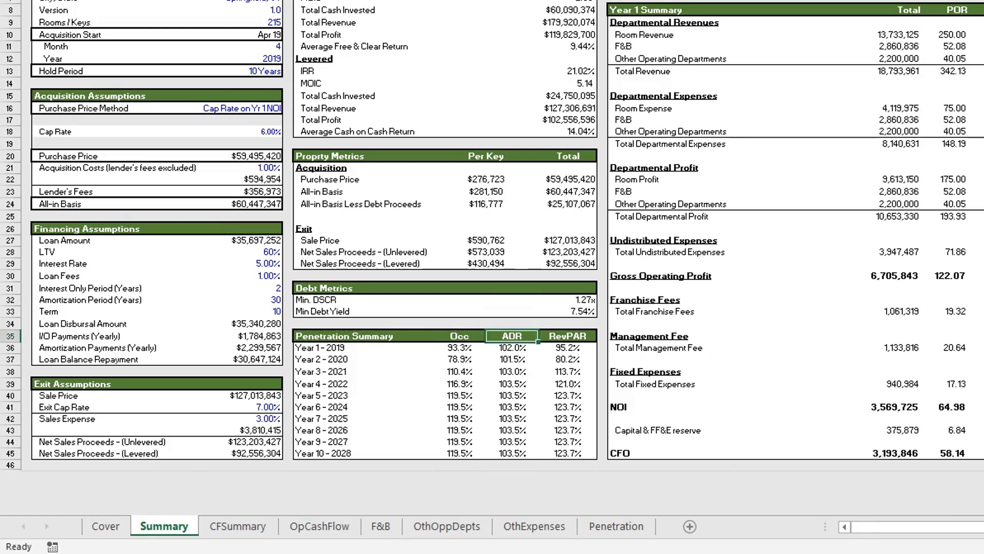
# Review Year 1 2019 penetration: 93.3% occupancy, 102.0% ADR and 95.2% RevPAR
pyautogui.hotkey('ctrl', 'Down')
pyautogui.press('Left')
pyautogui.hotkey('ctrl', 'Up')
pyautogui.press('Down')
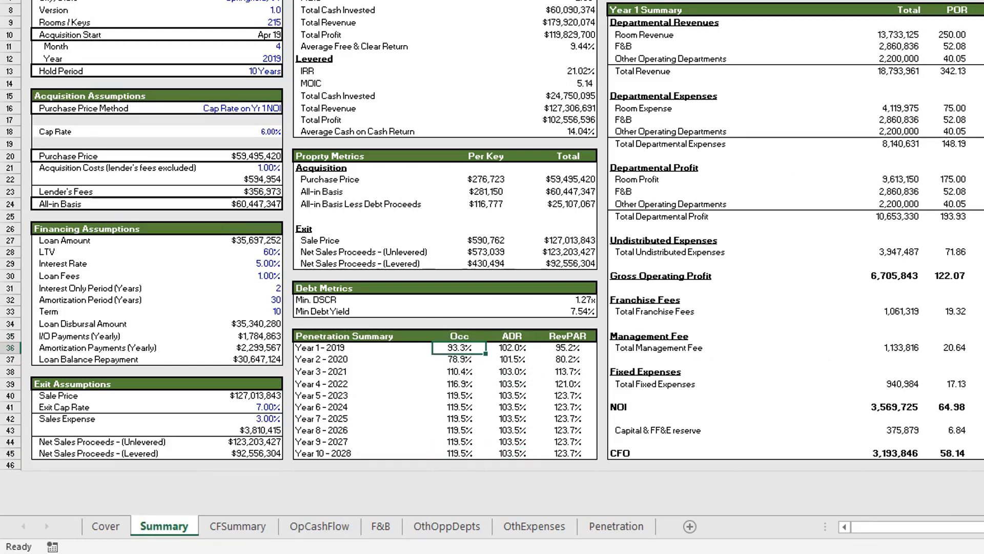
pyautogui.press('Right')
pyautogui.press('Right')
pyautogui.press('Right')
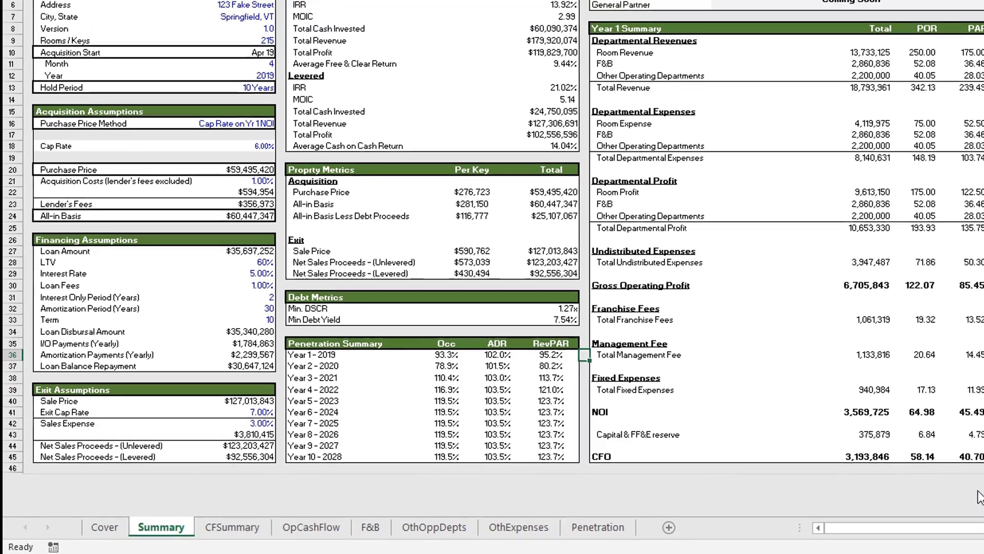